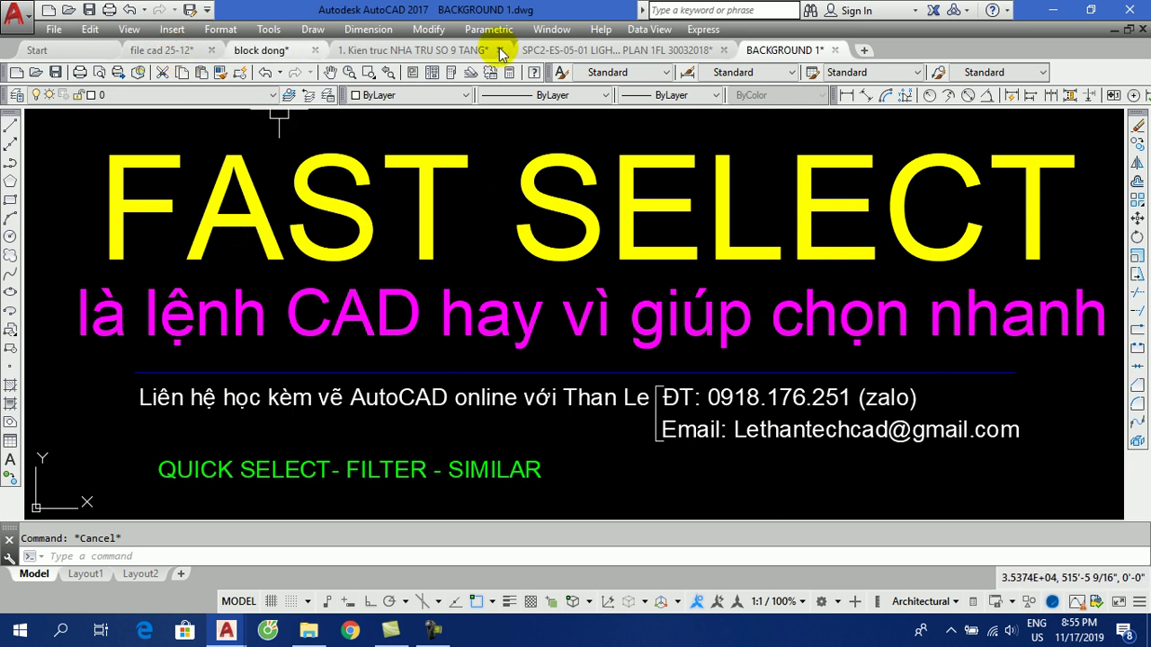
Step: Switch to the 1. Kien truc NHA TRU SO 9 TANG drawing and frame the elevations
left_click(577, 54)
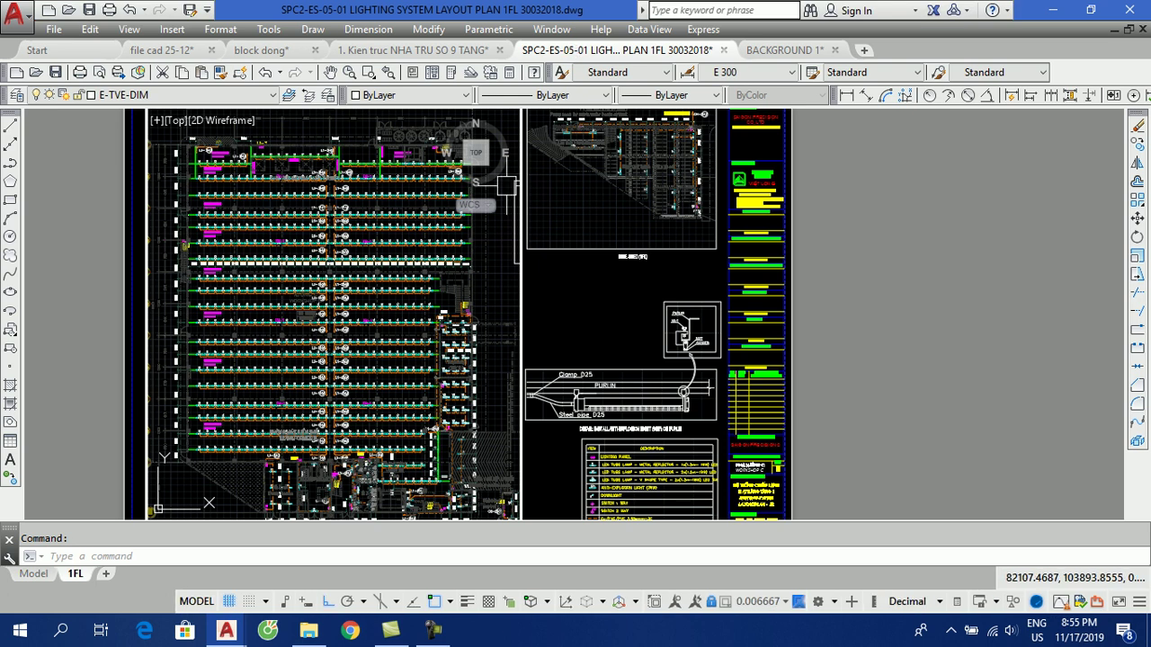
left_click(409, 49)
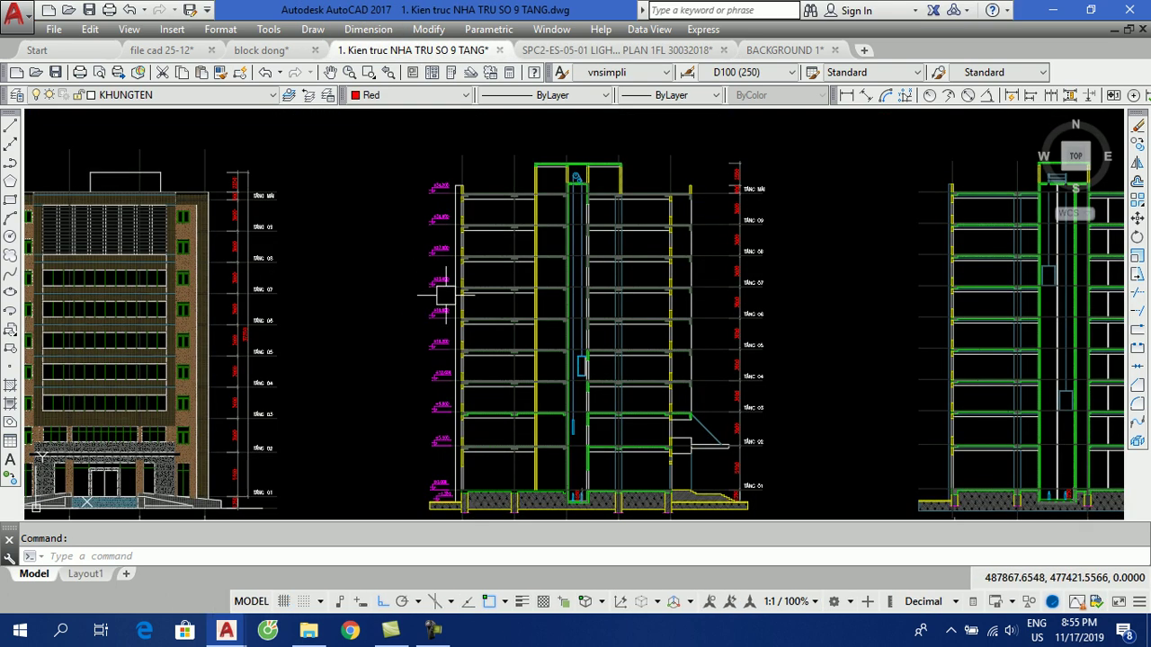
scroll(662, 285, "down", 2)
middle_click_drag(662, 285, 753, 239)
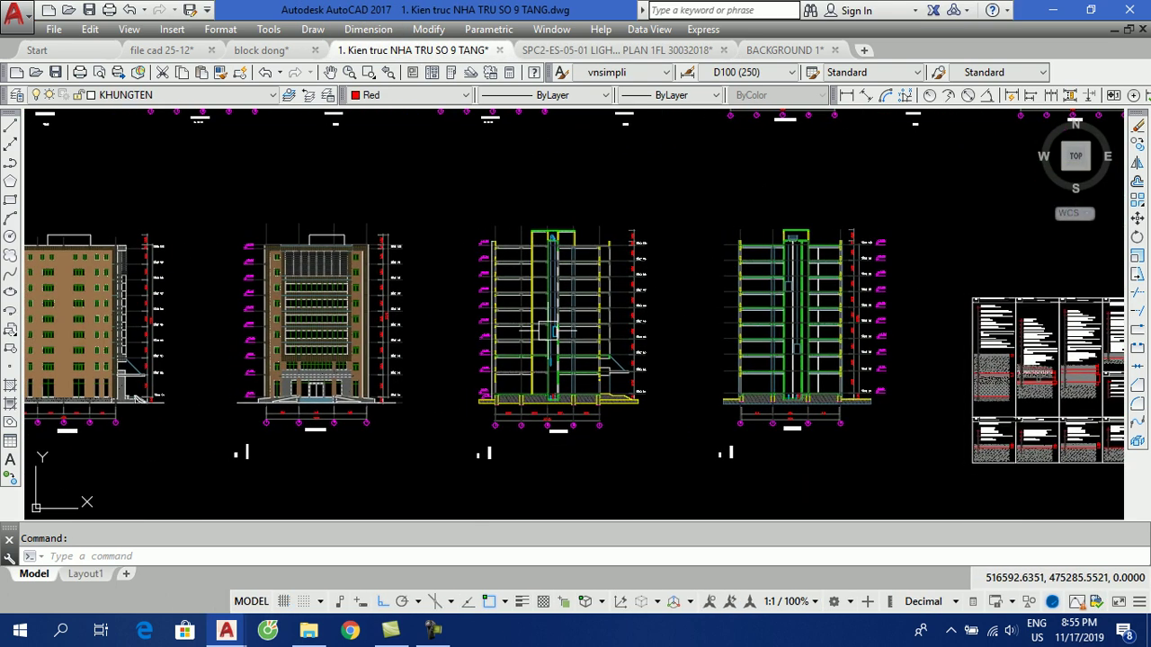
scroll(246, 459, "up", 3)
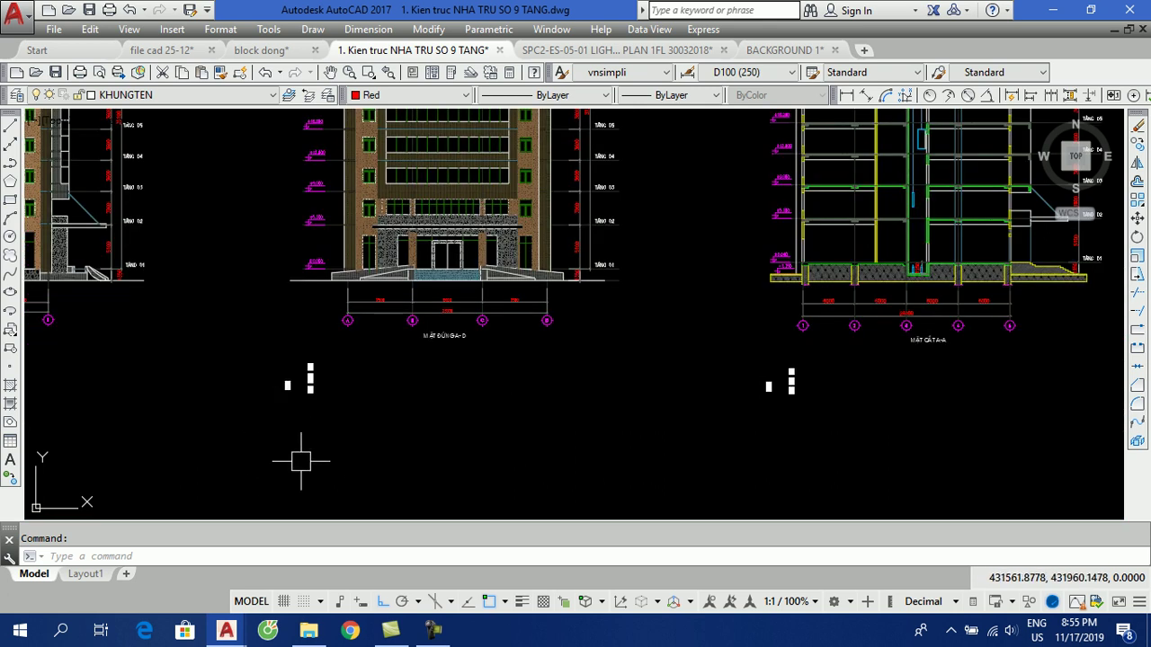
Step: Run Fast Select (FS) and bring up its help page with F1
type("FS")
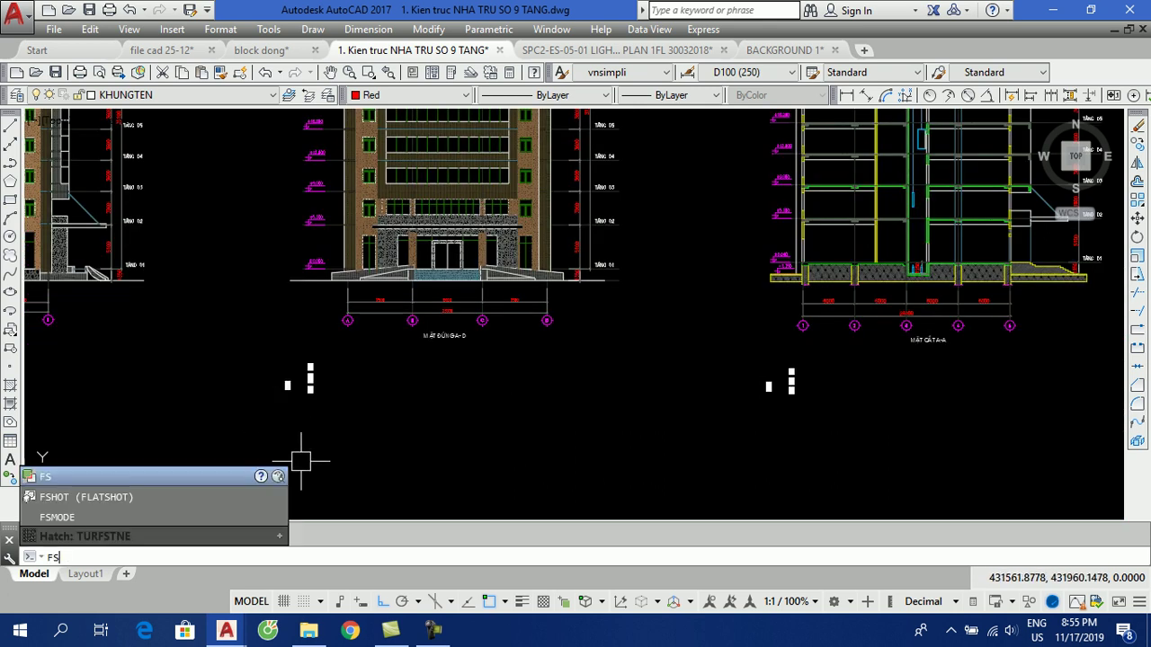
key("Return")
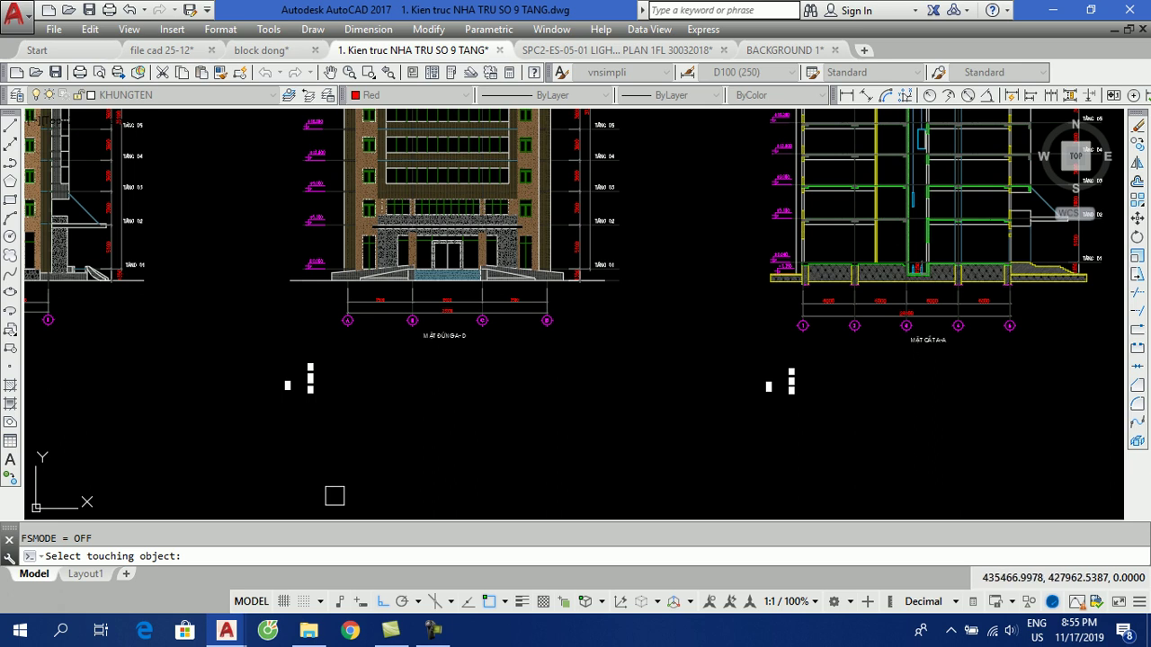
left_click(209, 552)
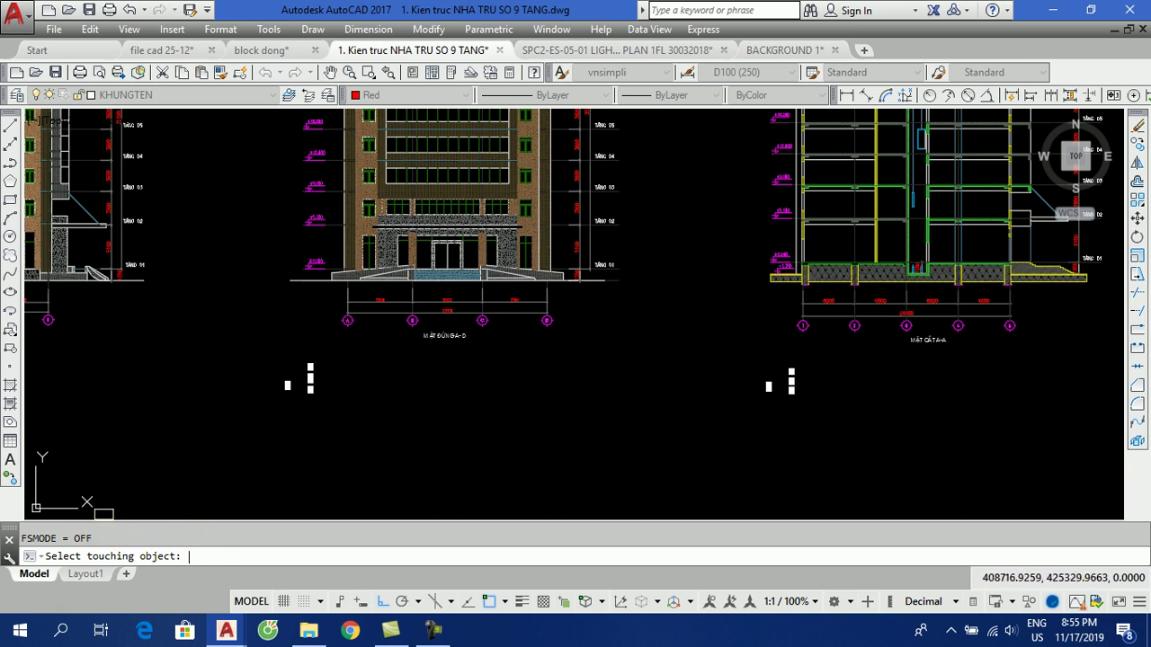
key("F1")
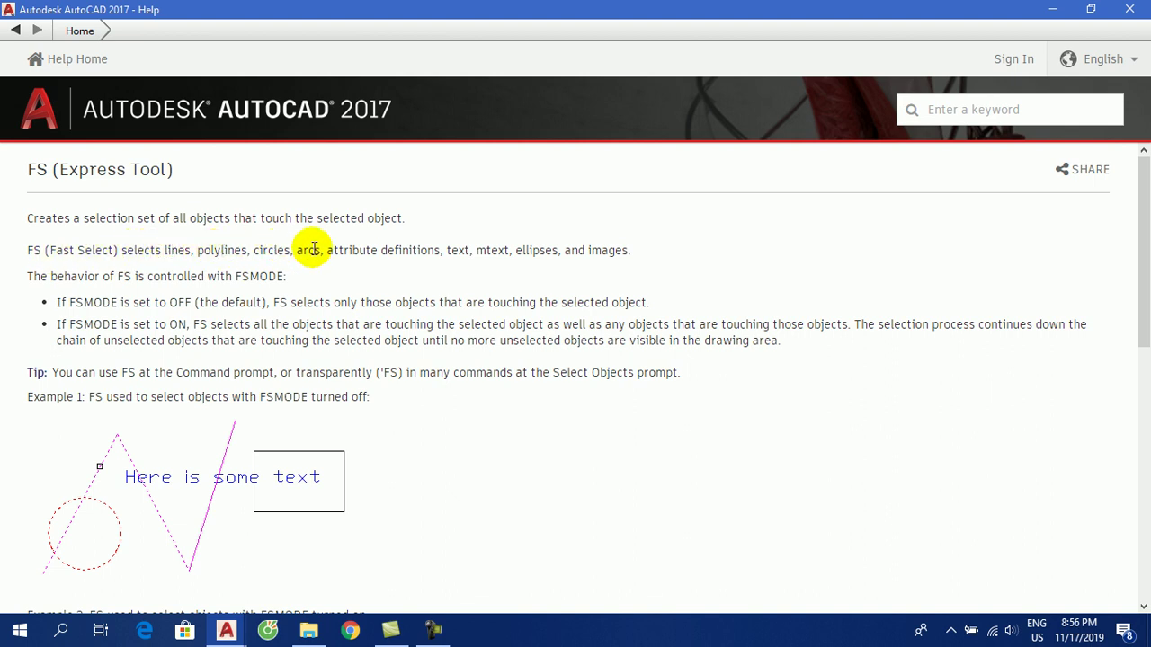
mouse_move(637, 252)
left_mouse_down()
mouse_move(288, 262)
mouse_move(48, 250)
left_mouse_up()
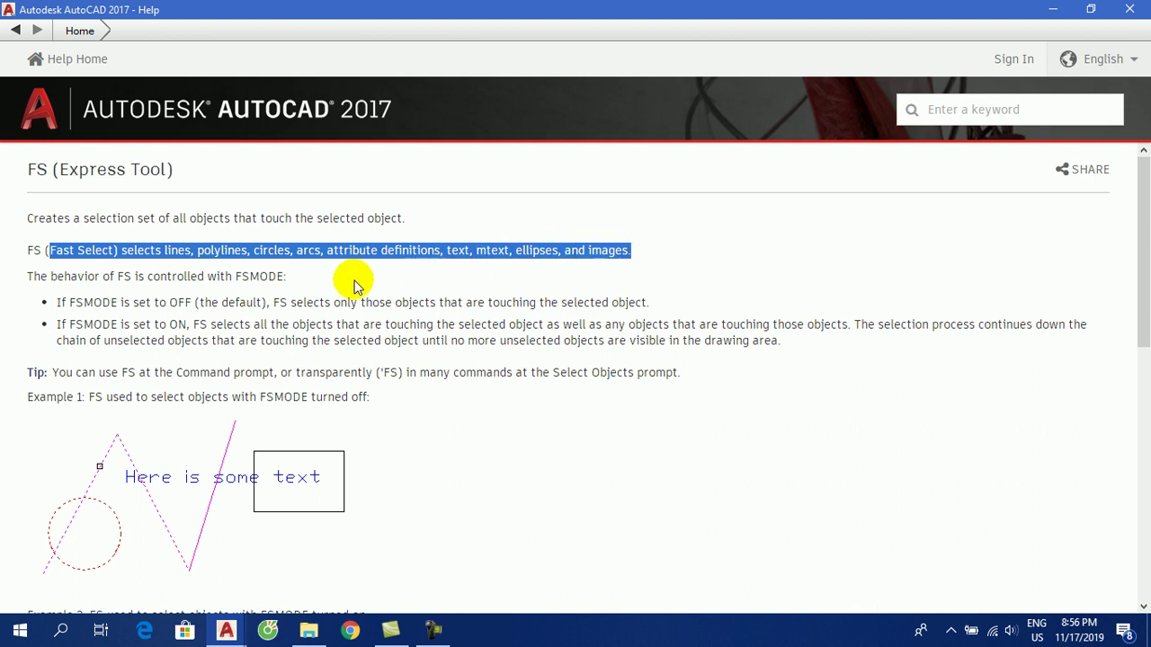
double_click(287, 276)
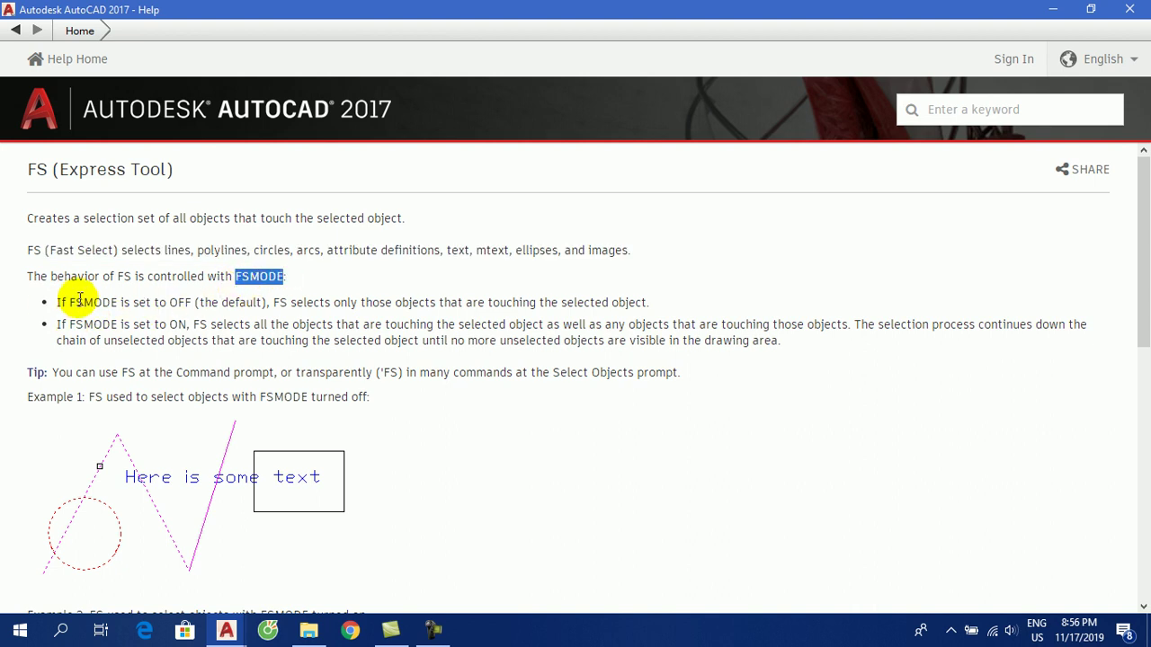
left_click_drag(67, 302, 332, 303)
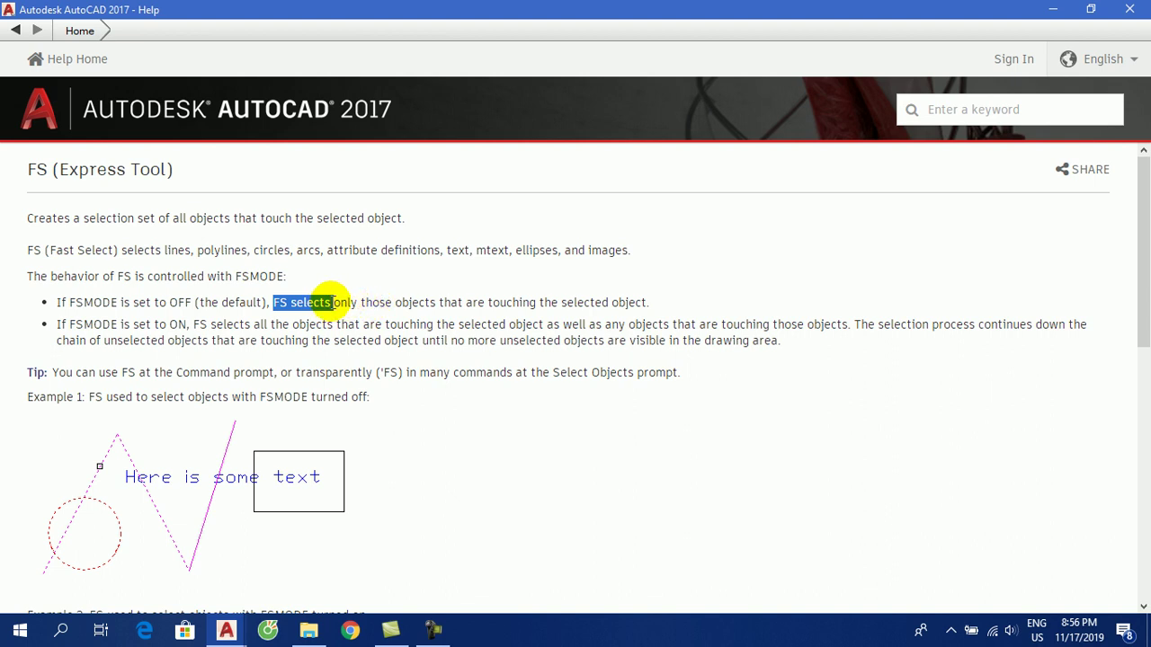
left_click(297, 302)
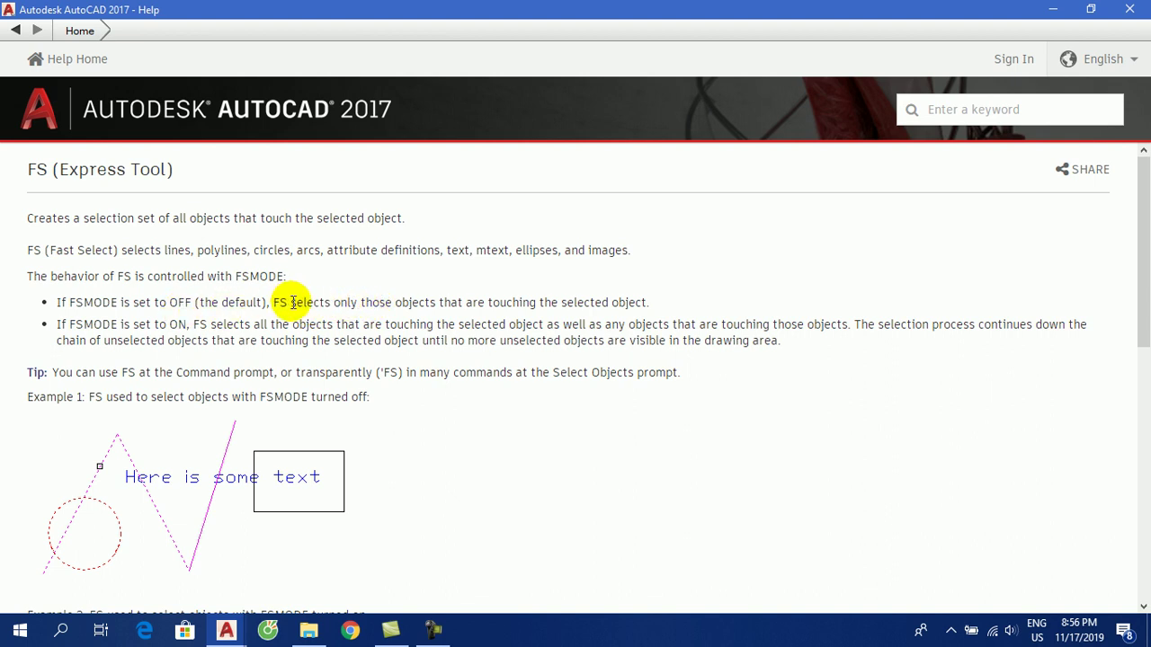
left_click_drag(361, 302, 652, 304)
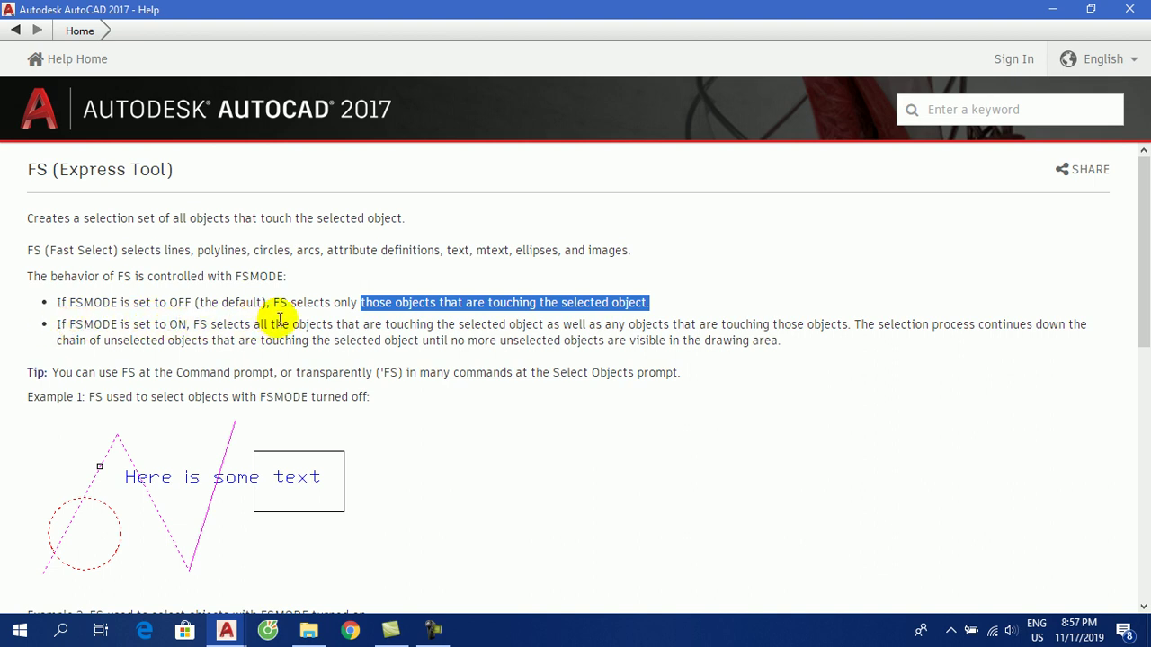
left_click_drag(254, 324, 849, 319)
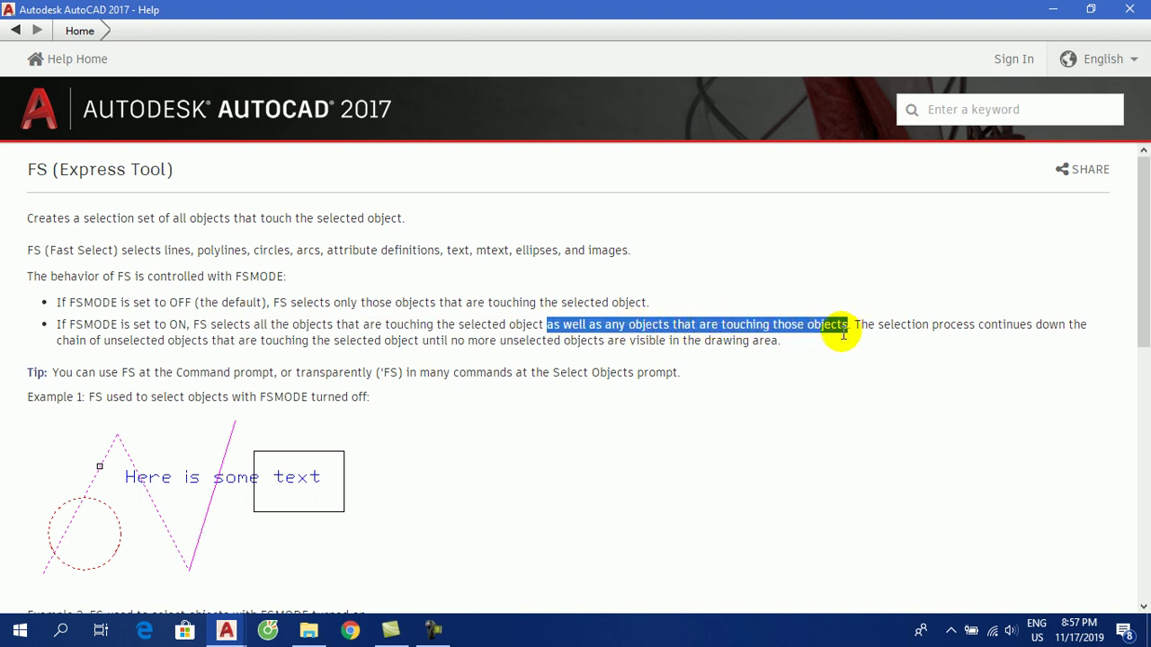
left_click_drag(862, 325, 910, 325)
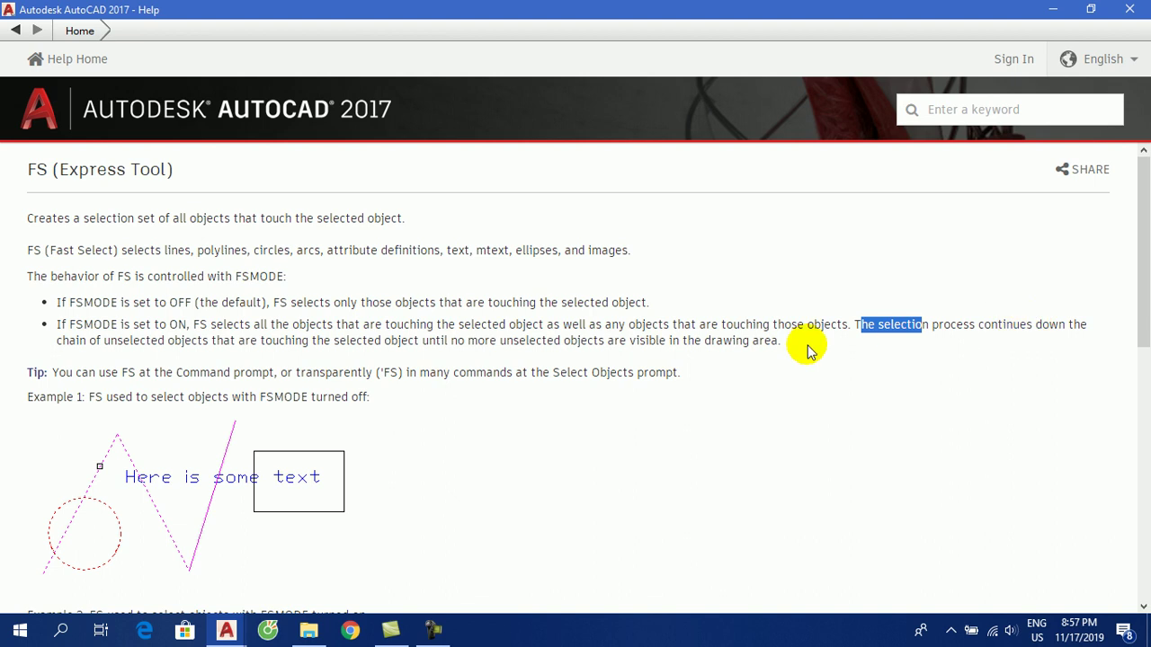
left_click_drag(241, 342, 336, 350)
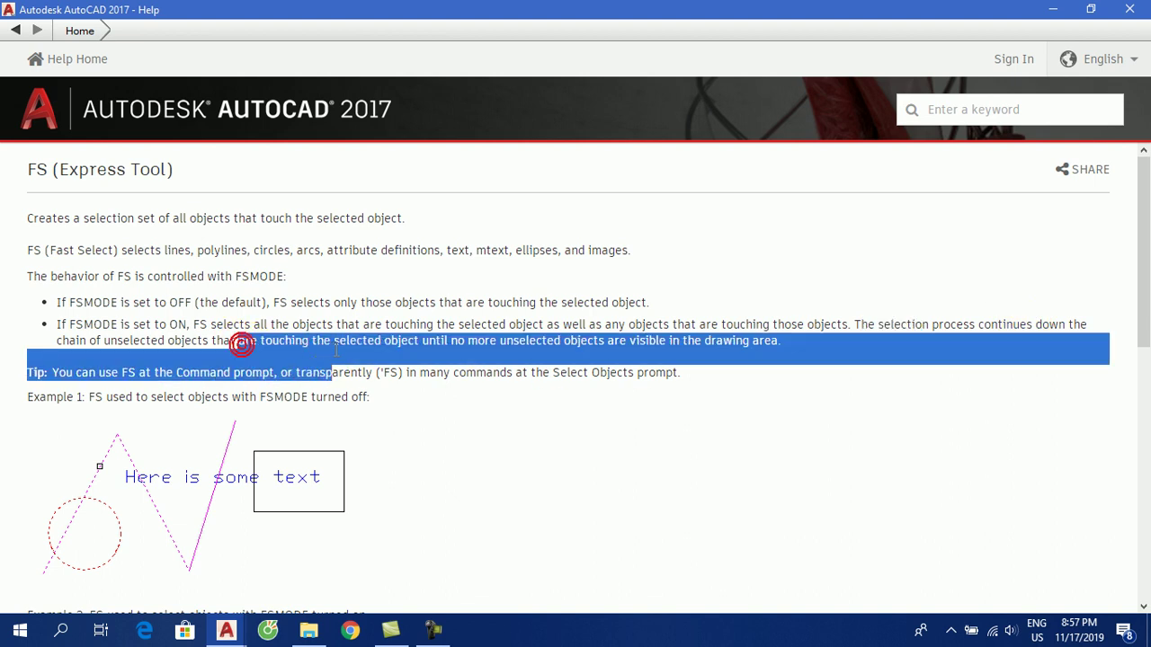
left_click(492, 340)
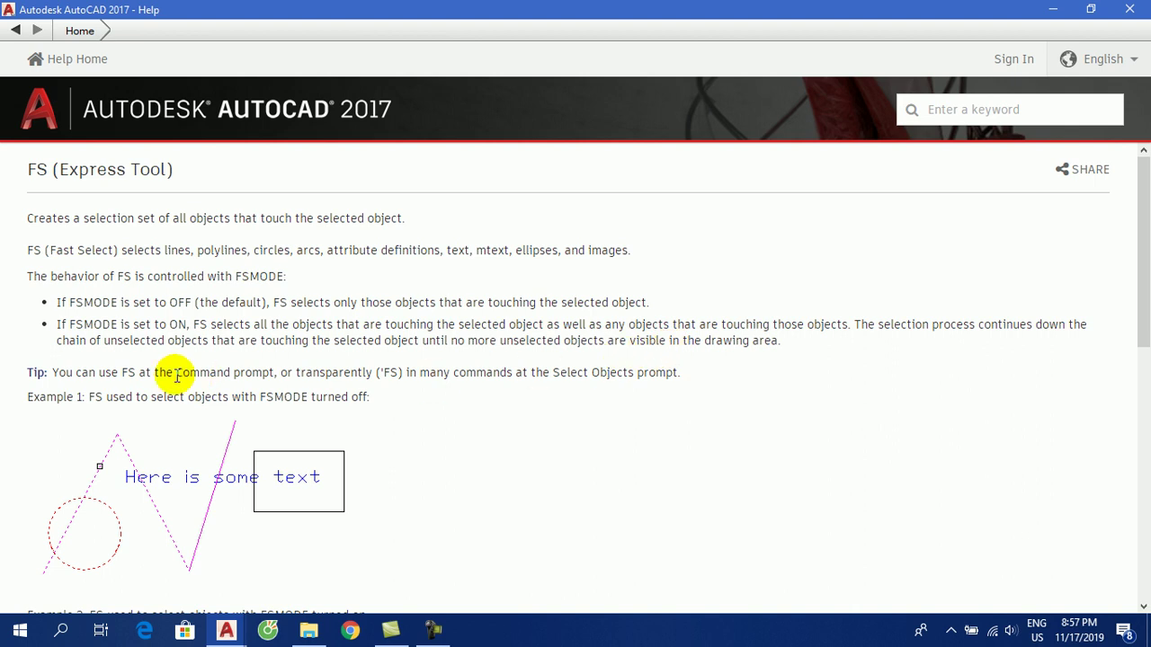
scroll(373, 369, "down", 3)
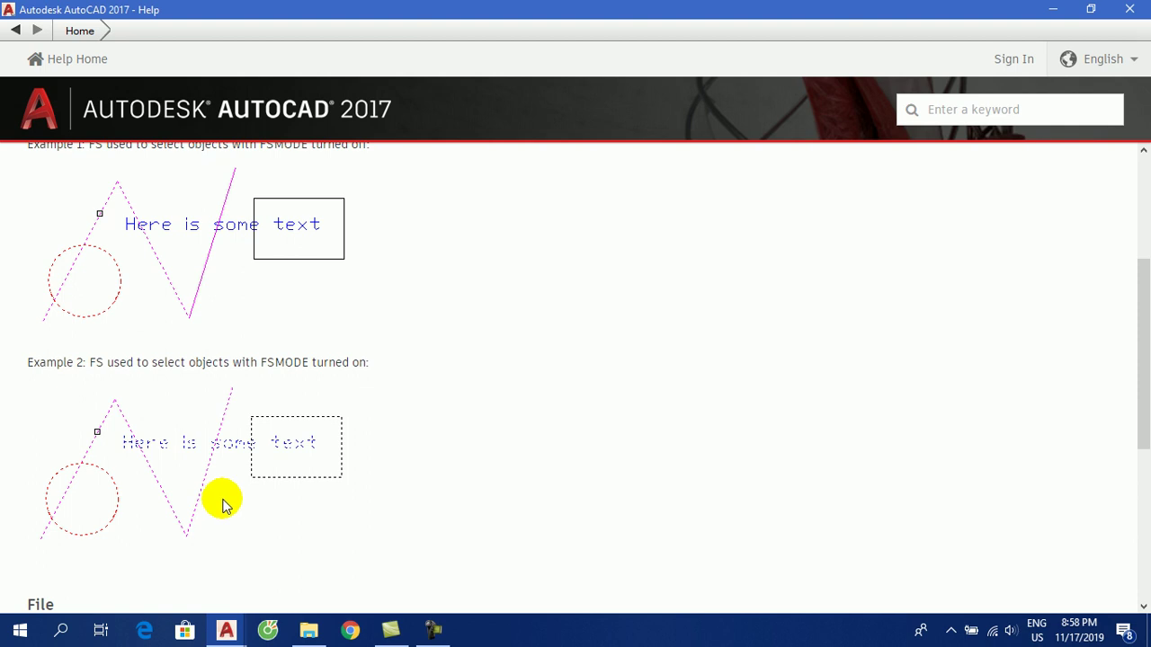
scroll(300, 467, "up", 2)
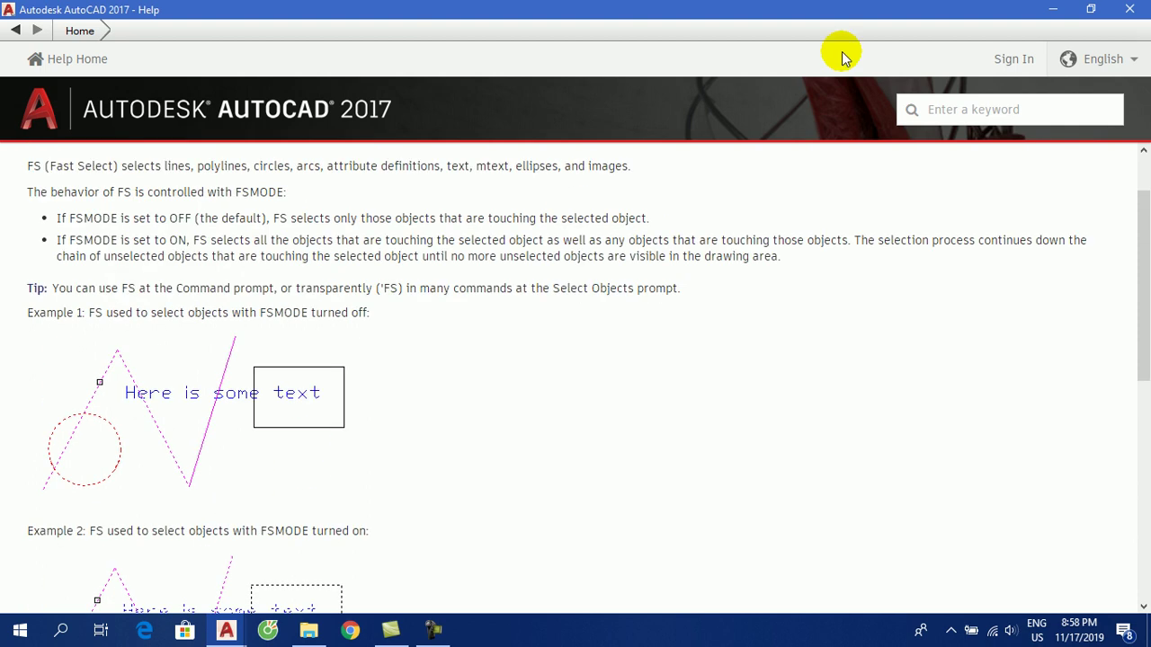
Step: Hide the Help, cancel the pending prompt and zoom toward the office elevation's roof
left_click(1056, 9)
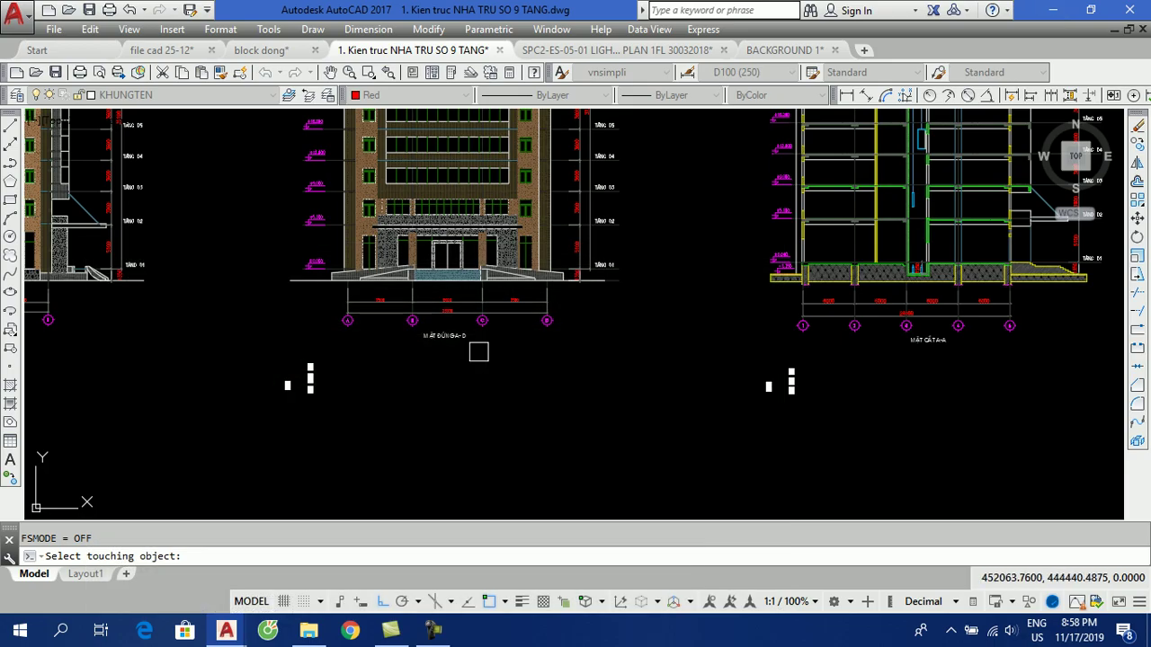
scroll(477, 347, "up", 3)
mouse_move(422, 413)
middle_mouse_down()
mouse_move(439, 426)
mouse_move(581, 299)
middle_mouse_up()
key("Escape")
scroll(419, 188, "up", 4)
scroll(447, 240, "up", 2)
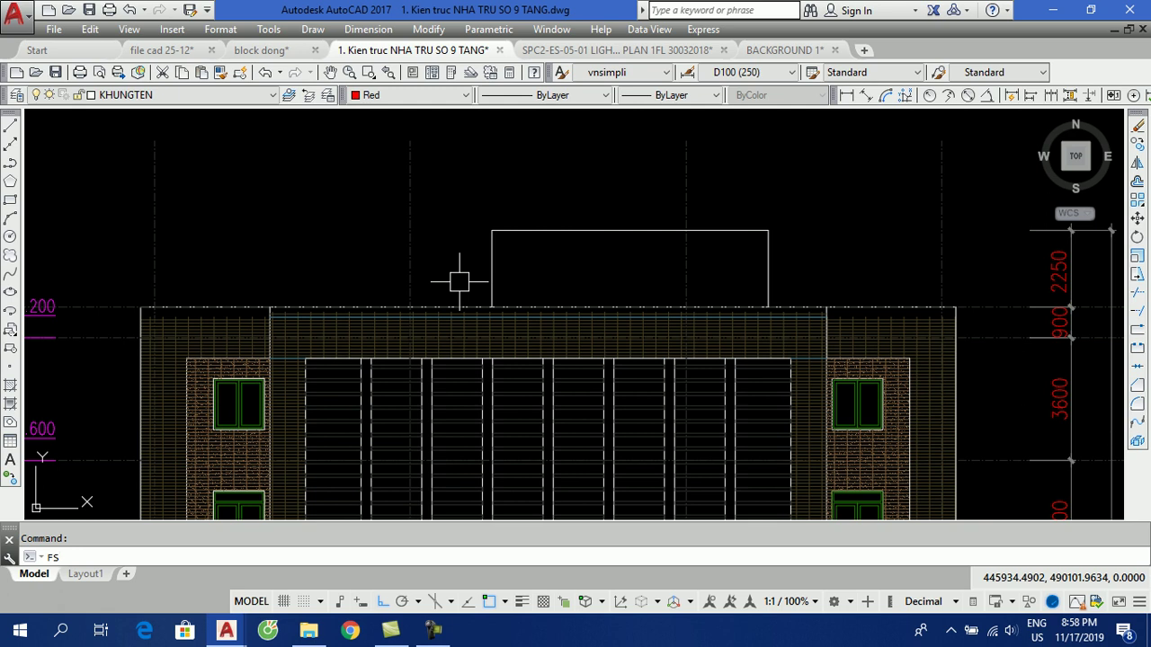
Step: With FSMODE off, fast-select the rooftop rectangle and its touching roof lines, then clear the selection
key("Return")
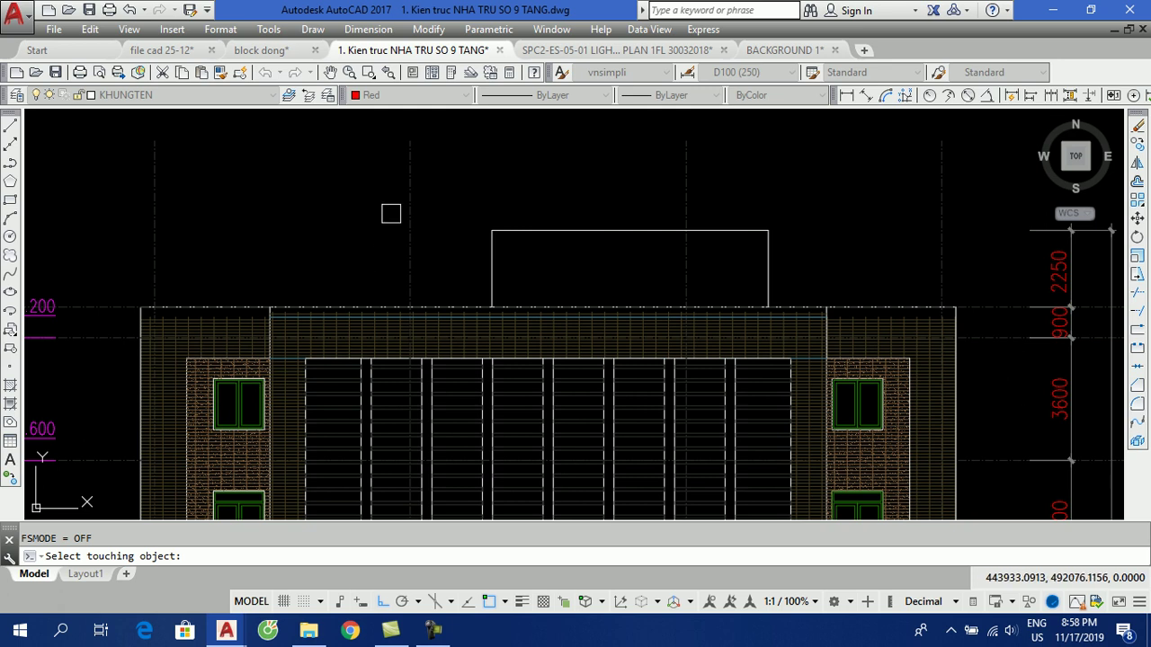
scroll(415, 175, "down", 3)
scroll(465, 200, "up", 3)
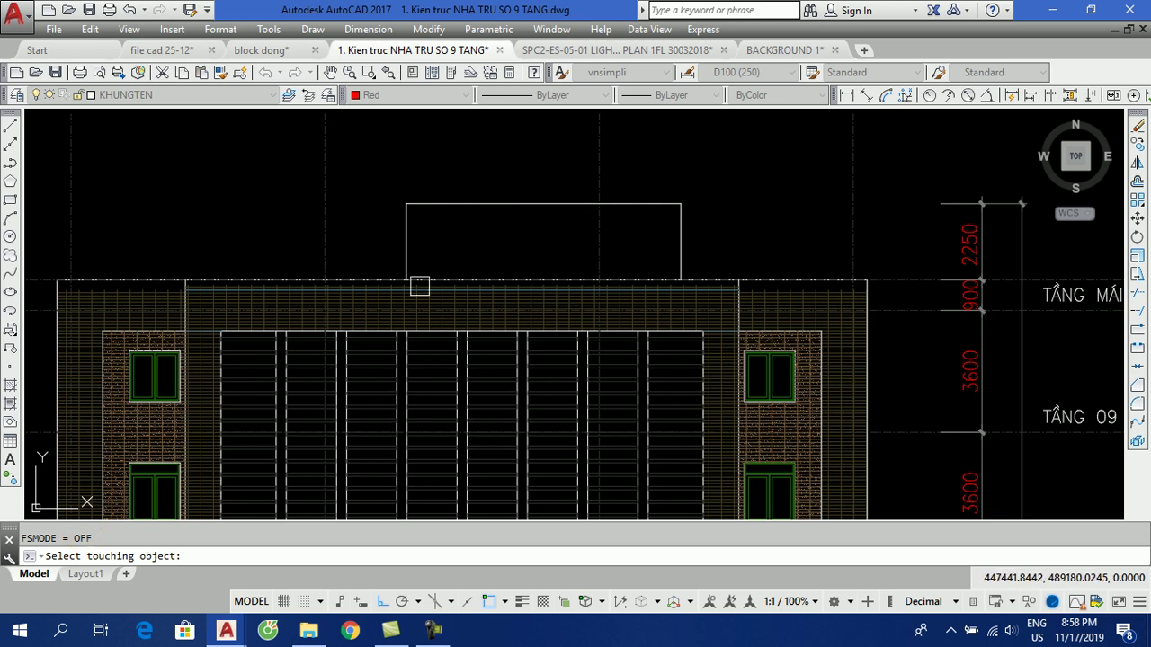
left_click(514, 206)
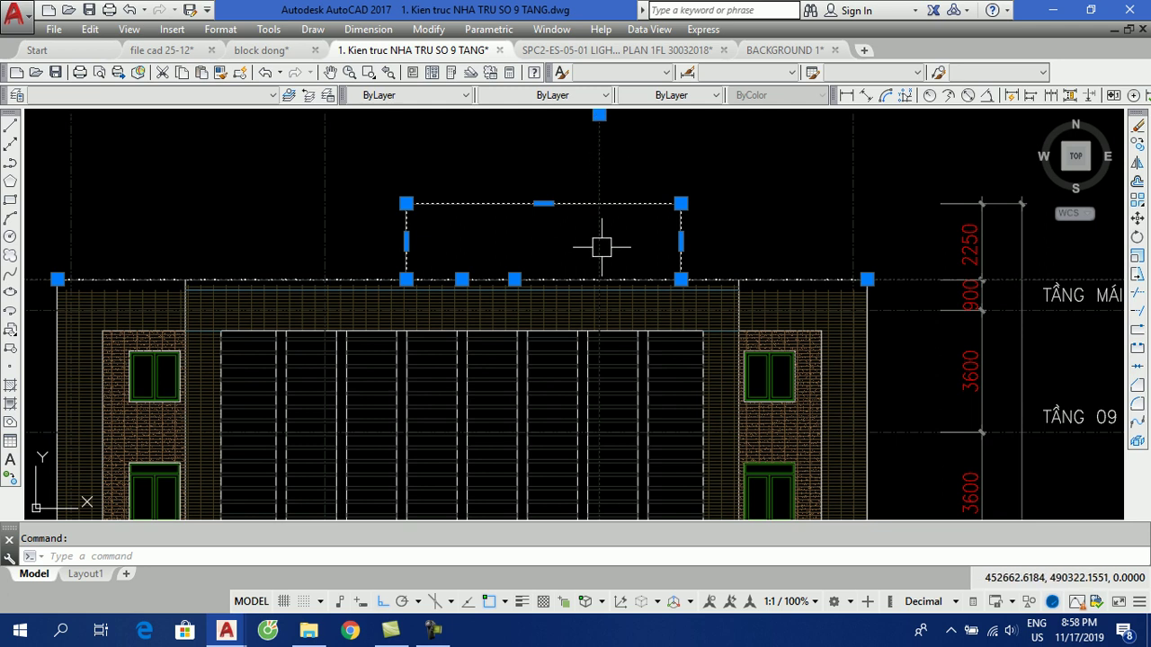
scroll(503, 232, "down", 2)
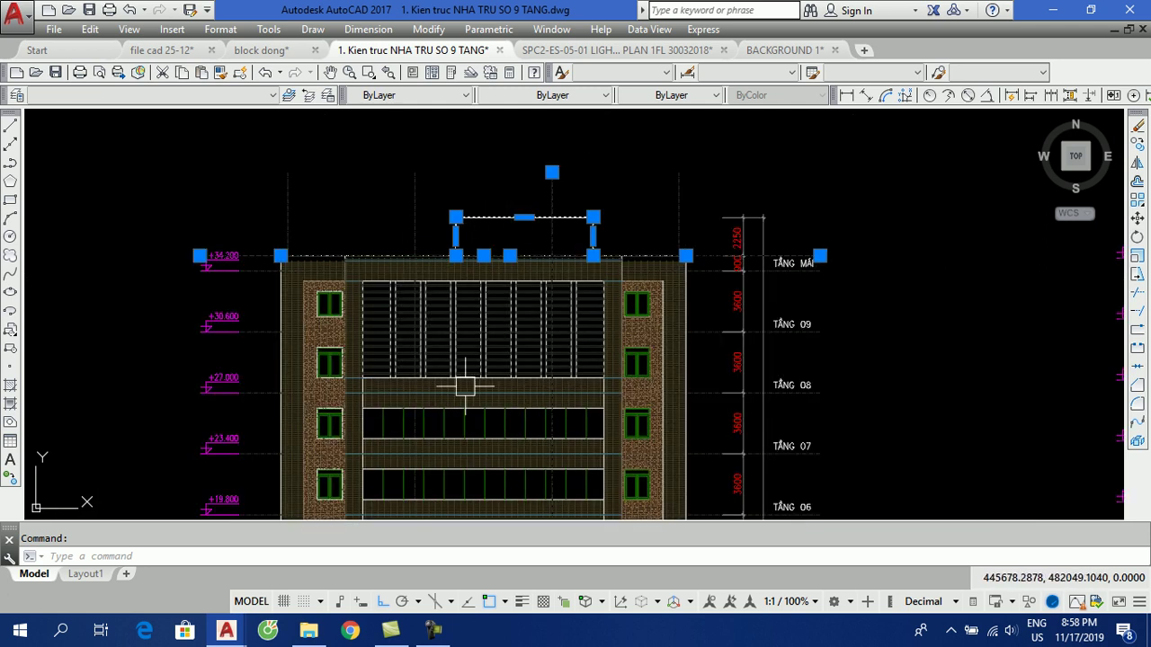
scroll(515, 226, "up", 2)
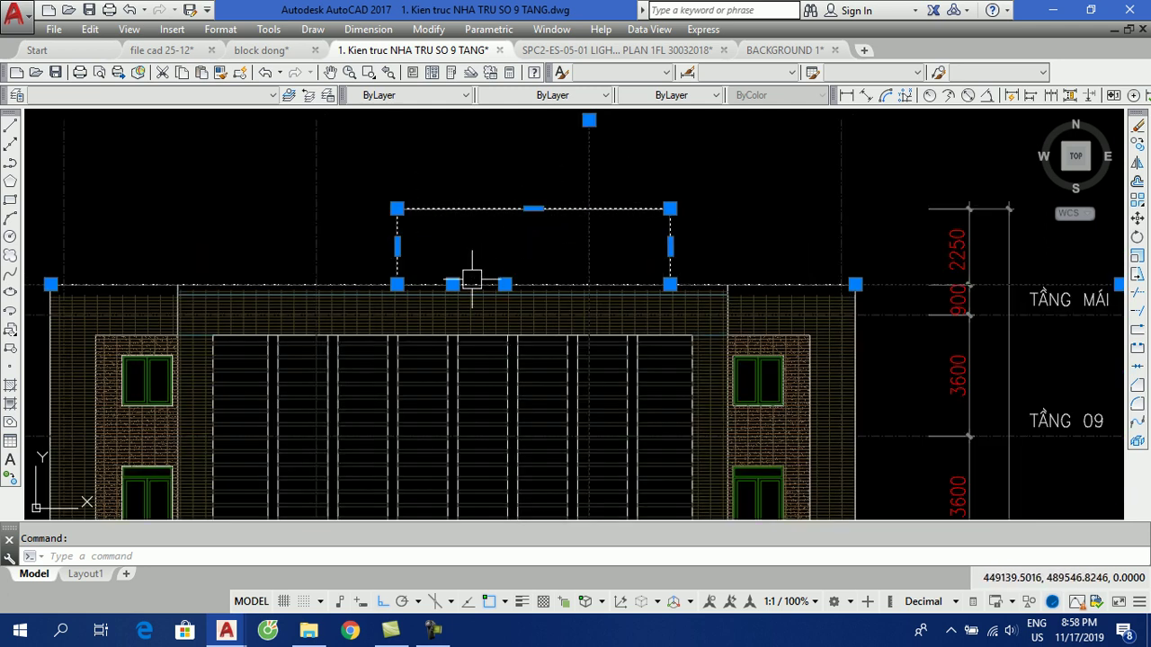
key("Escape")
type("F")
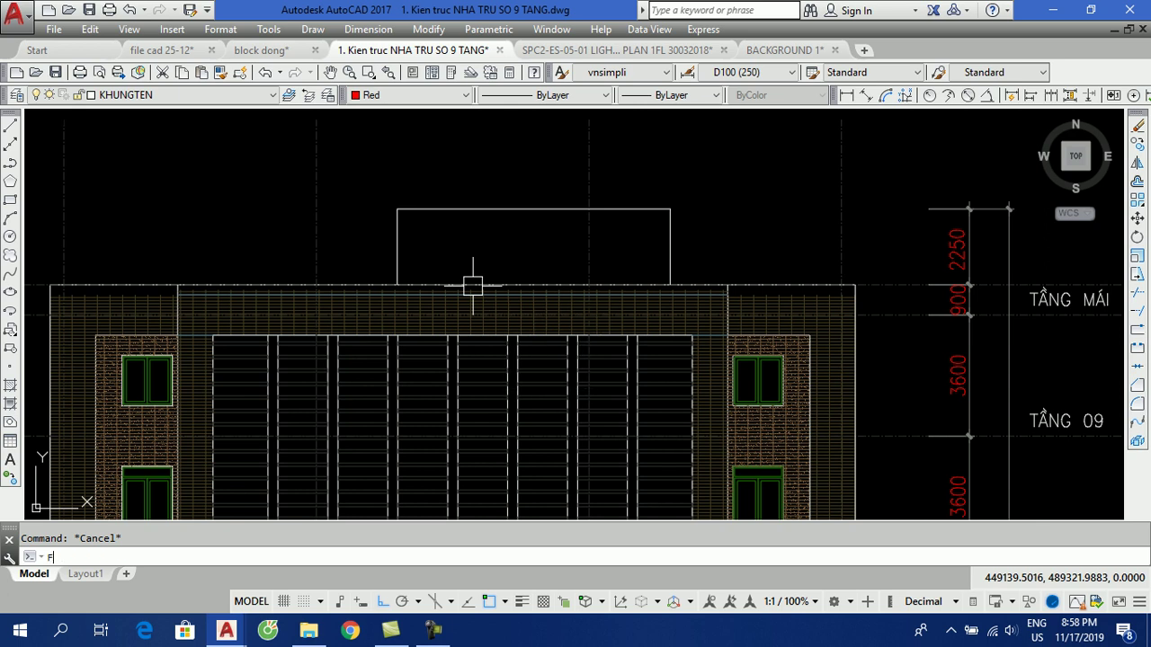
type("SMODE")
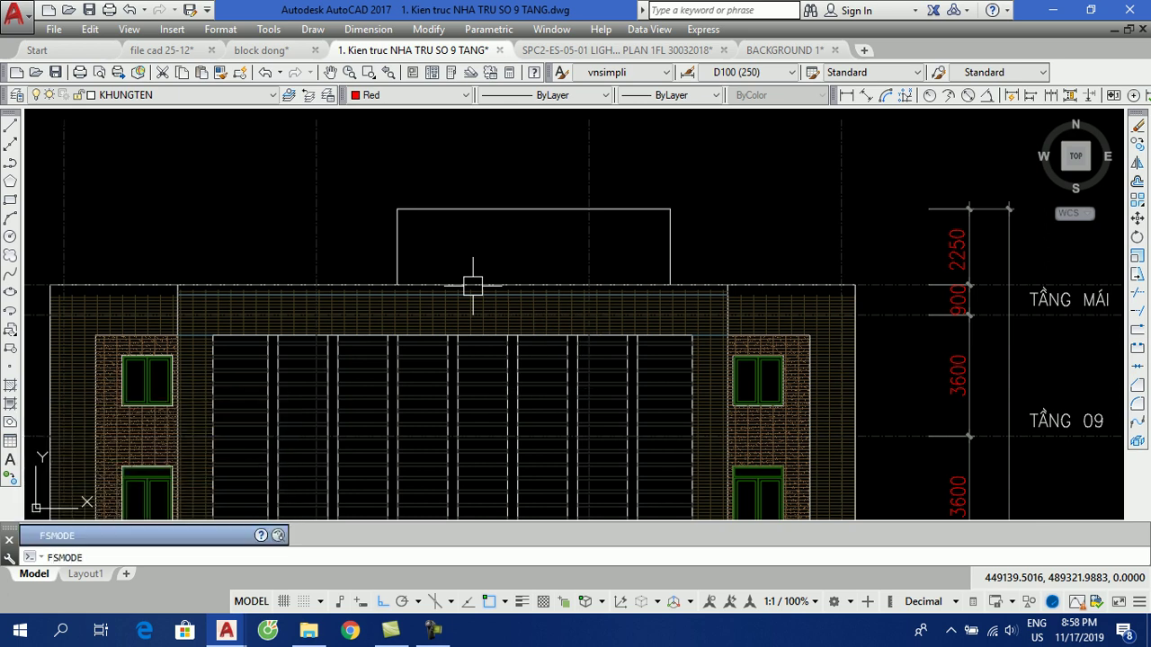
key("Return")
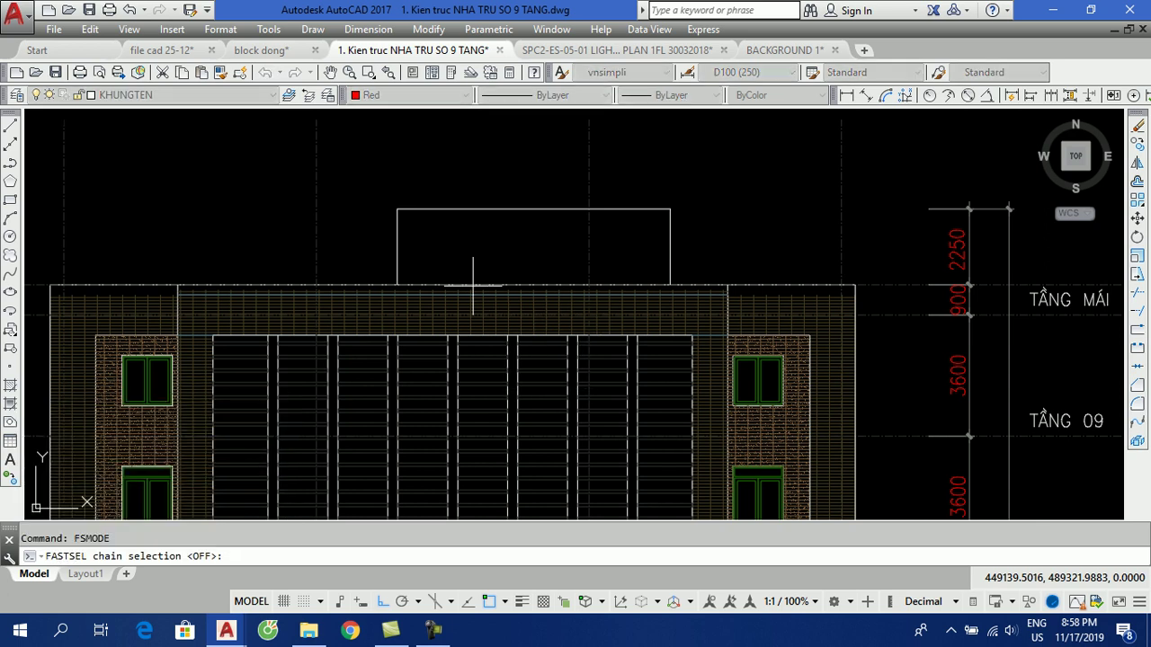
type("ON")
key("Return")
type("FS")
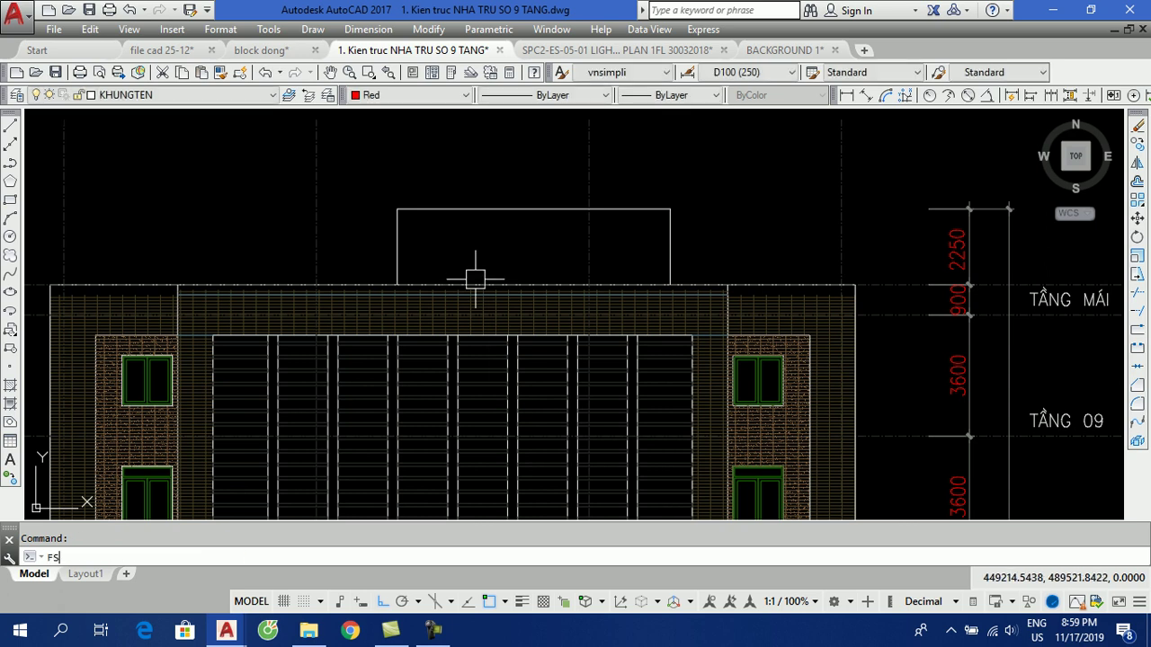
key("Return")
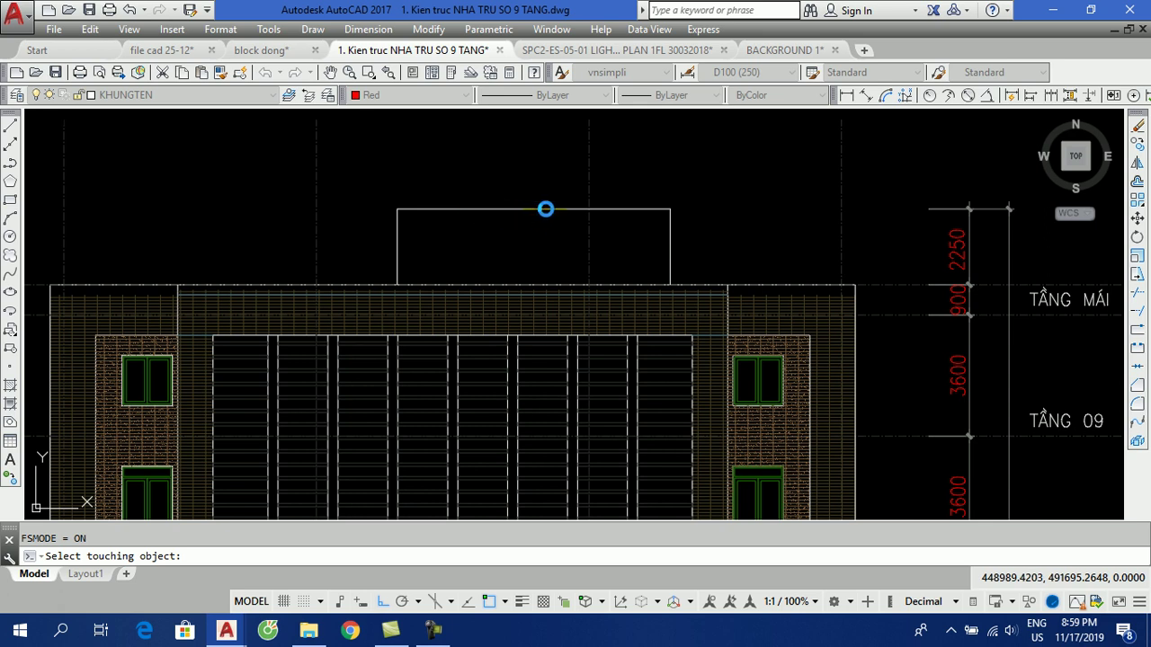
left_click(561, 207)
scroll(629, 233, "down", 3)
scroll(590, 211, "down", 3)
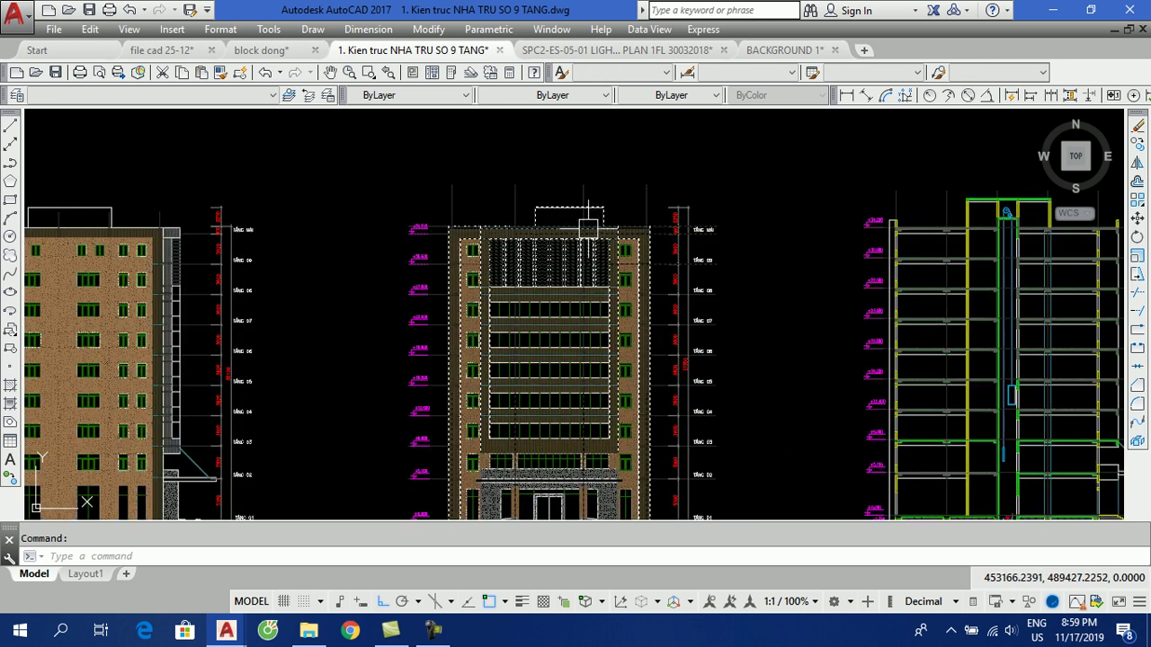
type("m")
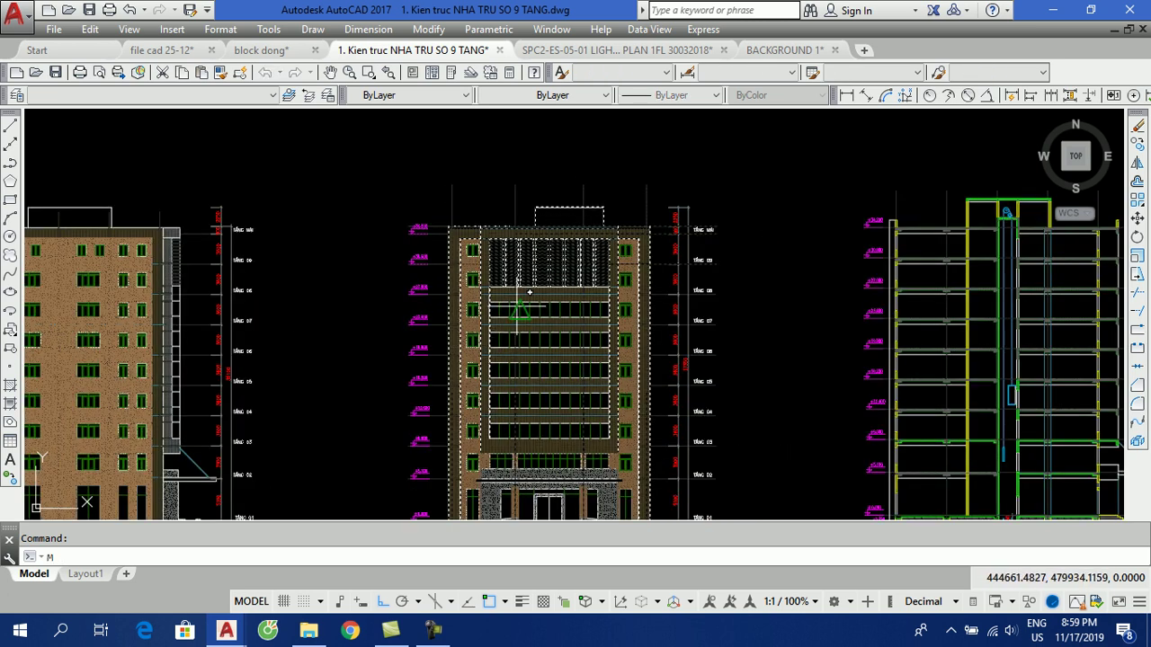
key("Return")
left_click(537, 289)
scroll(522, 378, "down", 5)
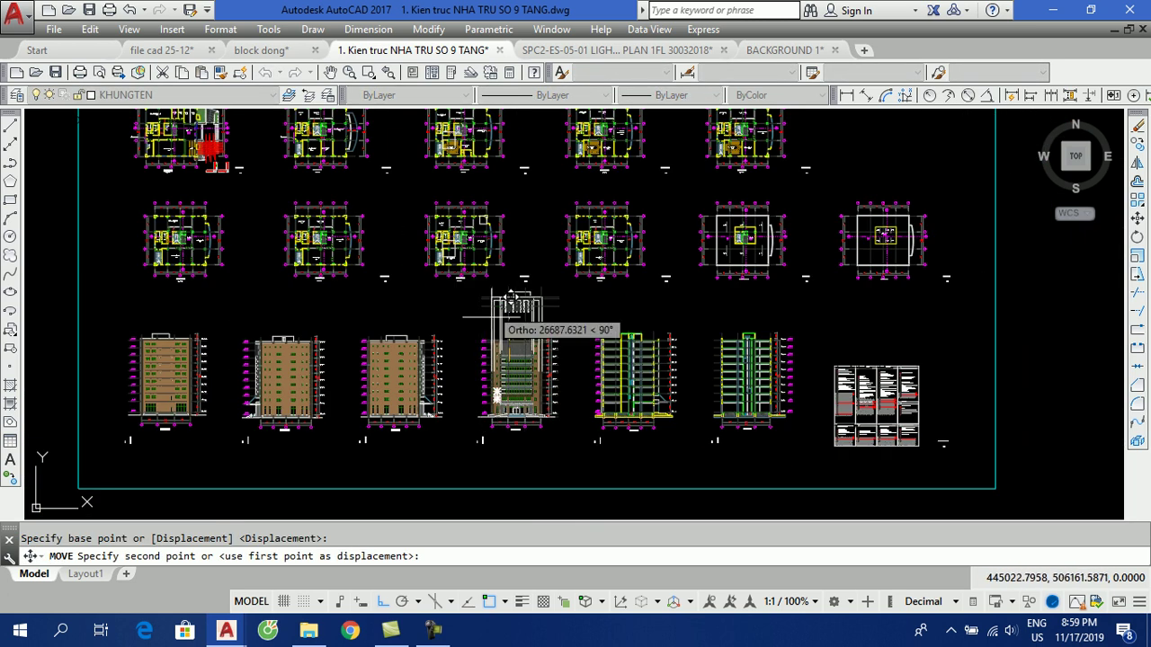
key("Escape")
scroll(510, 350, "up", 3)
scroll(591, 337, "up", 4)
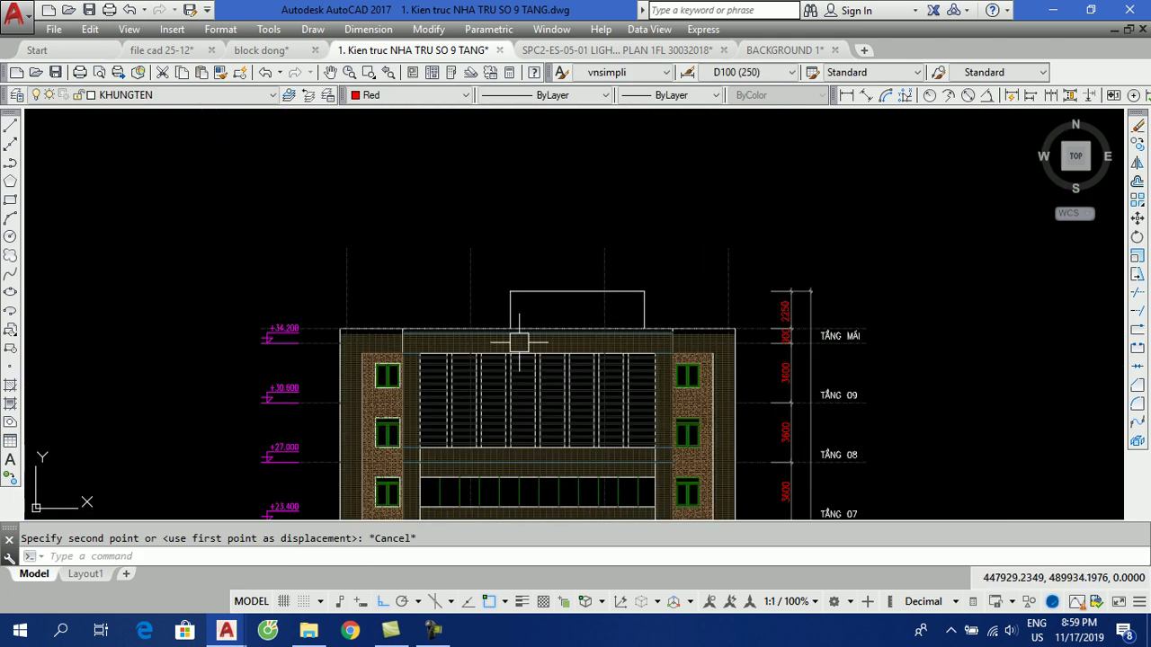
scroll(514, 288, "down", 5)
scroll(356, 307, "up", 1)
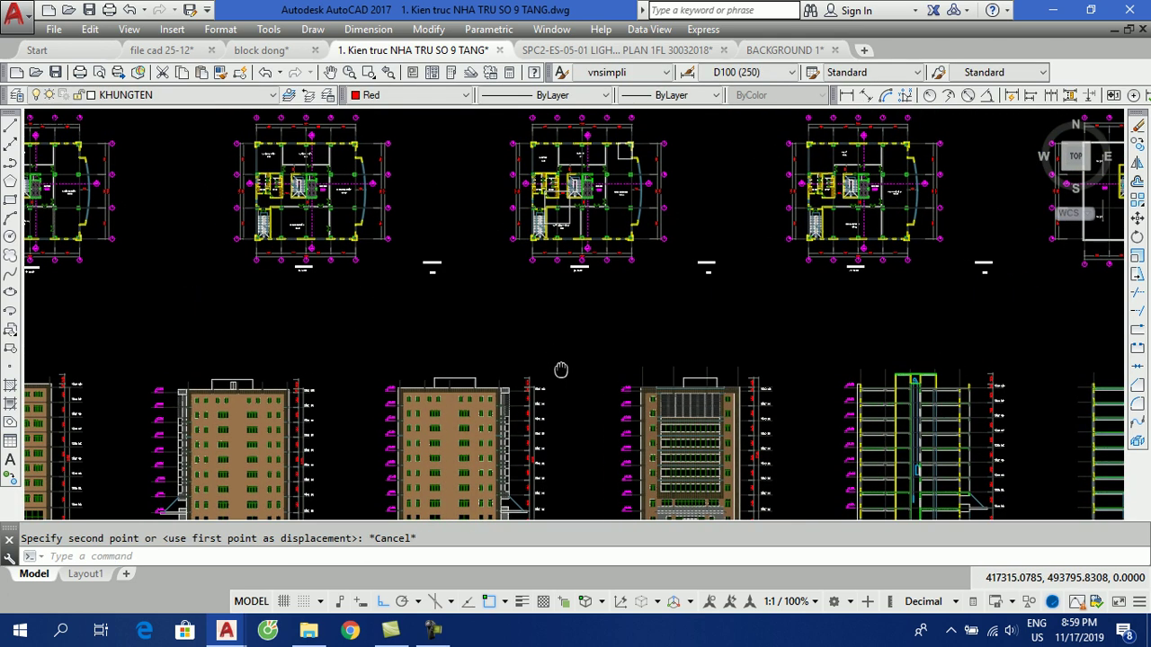
Step: Switch to the SPC2 lighting plan and change from the 1FL layout to model space
left_click(572, 49)
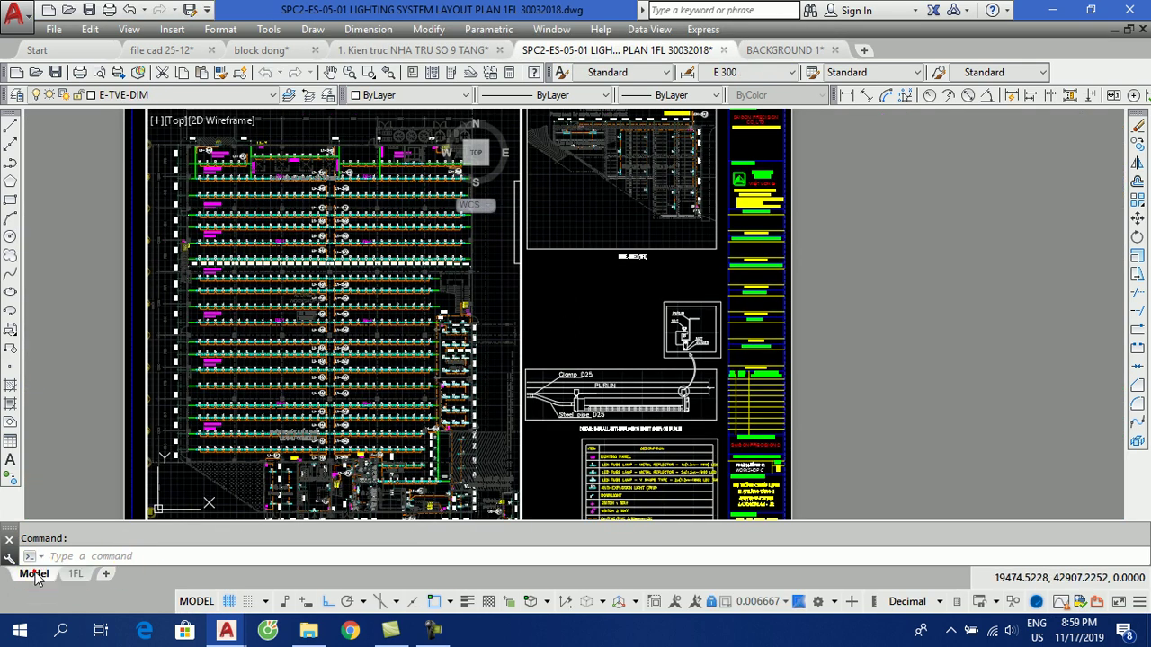
left_click(34, 573)
scroll(388, 395, "down", 5)
scroll(437, 320, "down", 5)
scroll(449, 321, "up", 8)
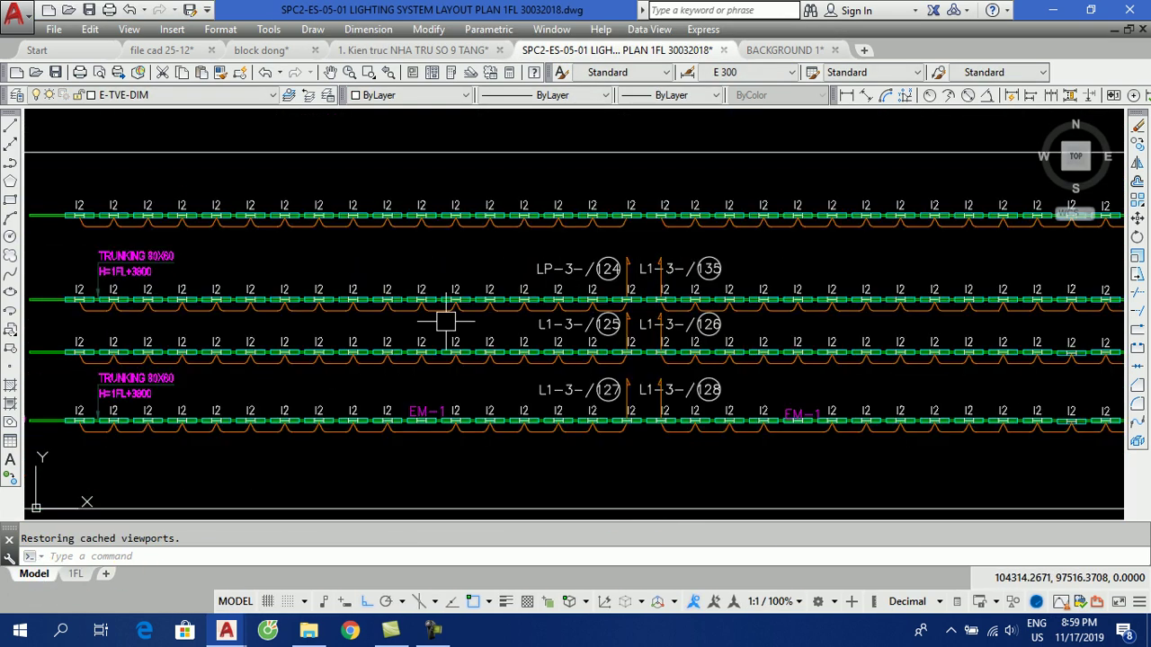
scroll(337, 266, "down", 2)
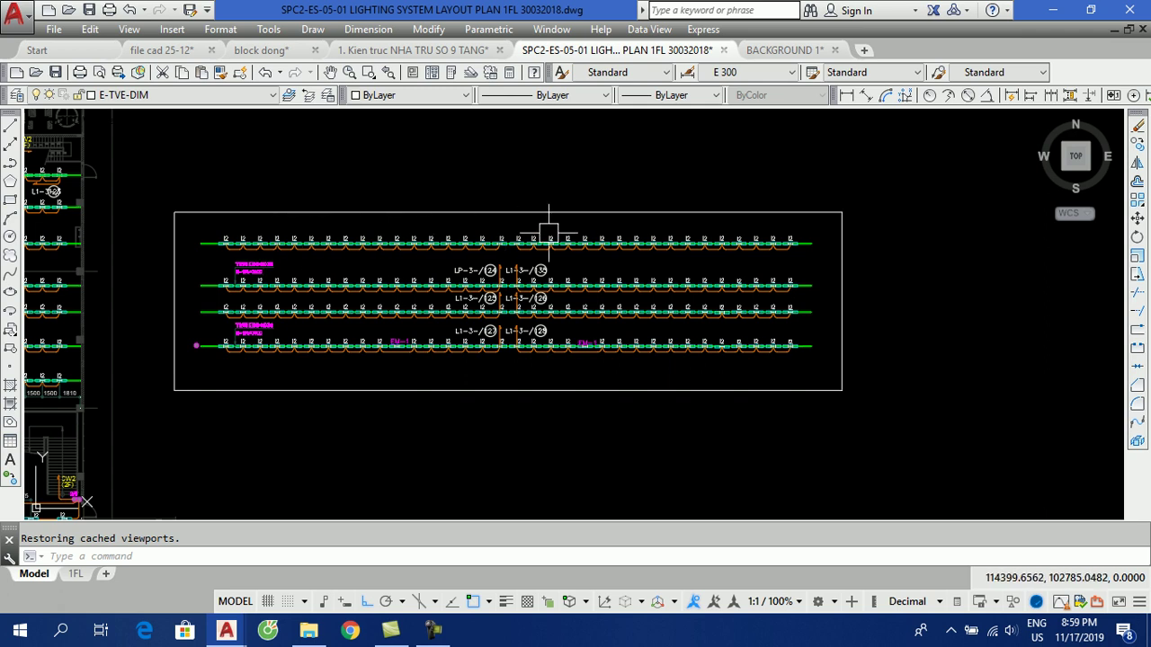
scroll(230, 243, "up", 3)
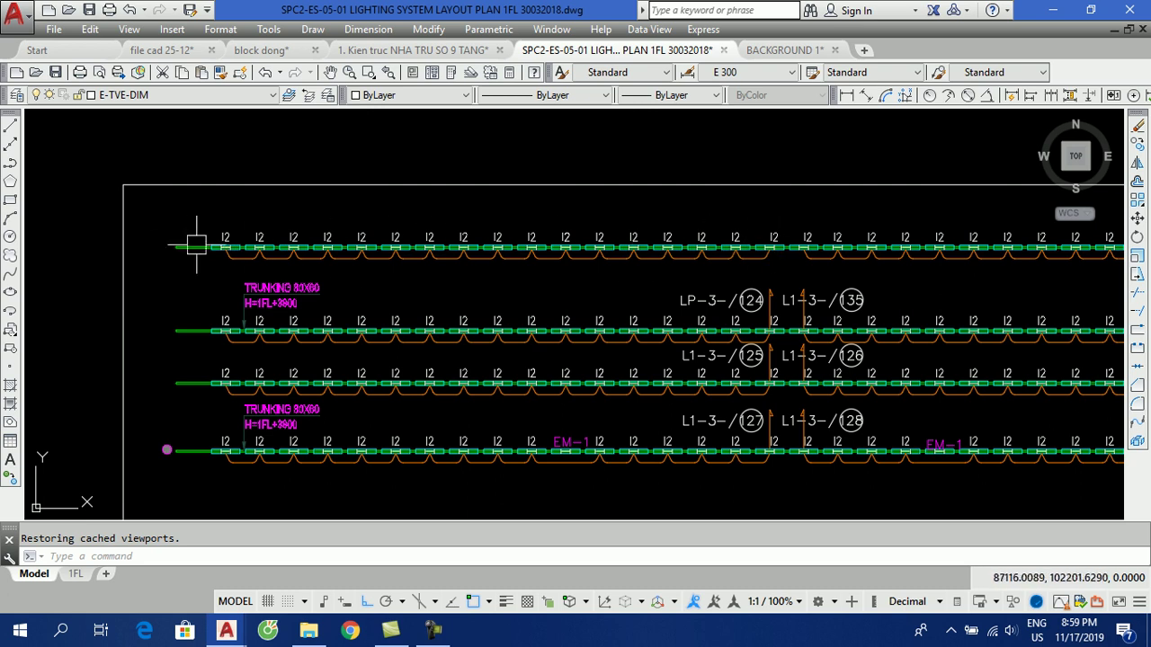
Step: Window the top row, then chain-select the whole top fixture row with FS and clear it
left_click(171, 207)
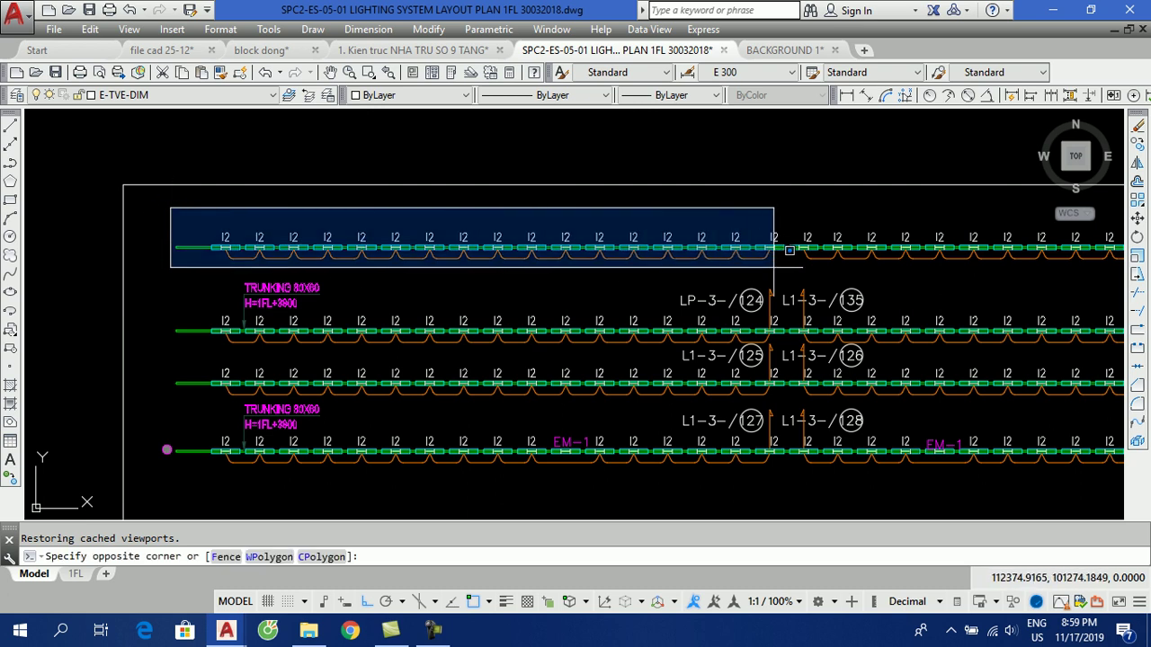
left_click(395, 209)
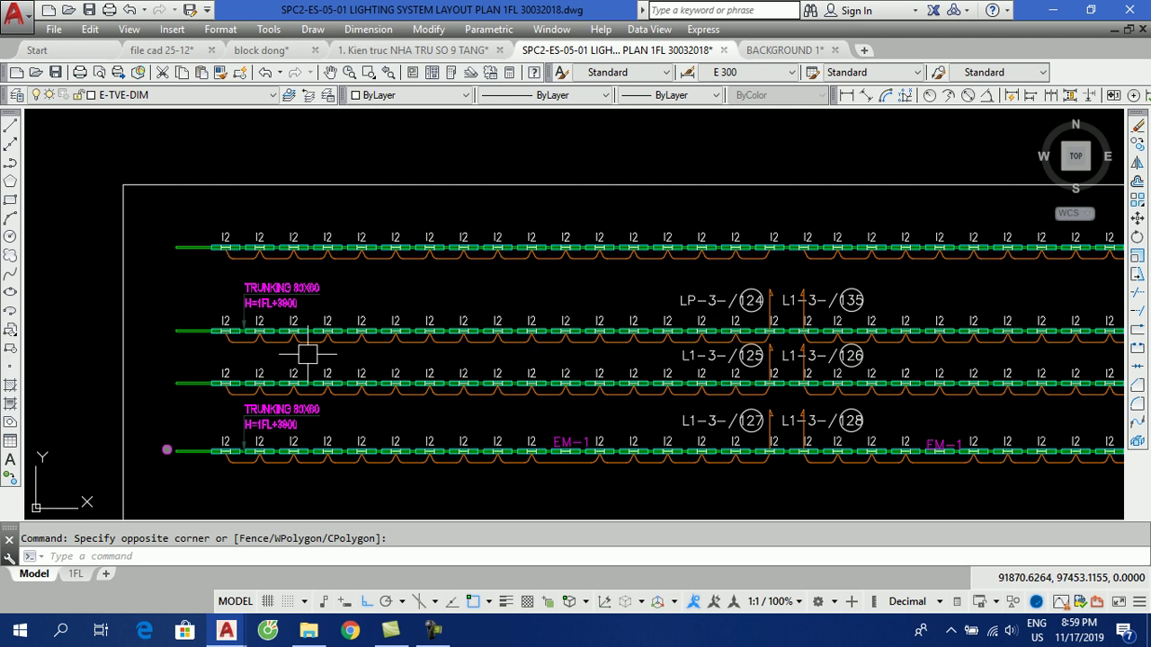
type("FS")
key("Return")
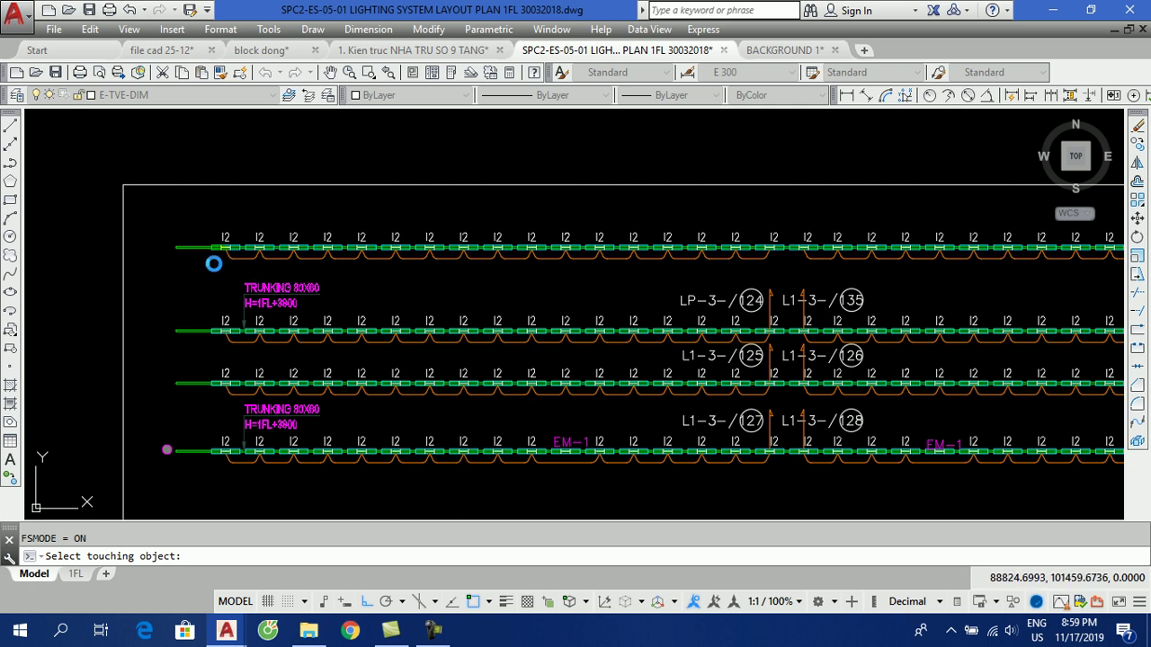
left_click(213, 262)
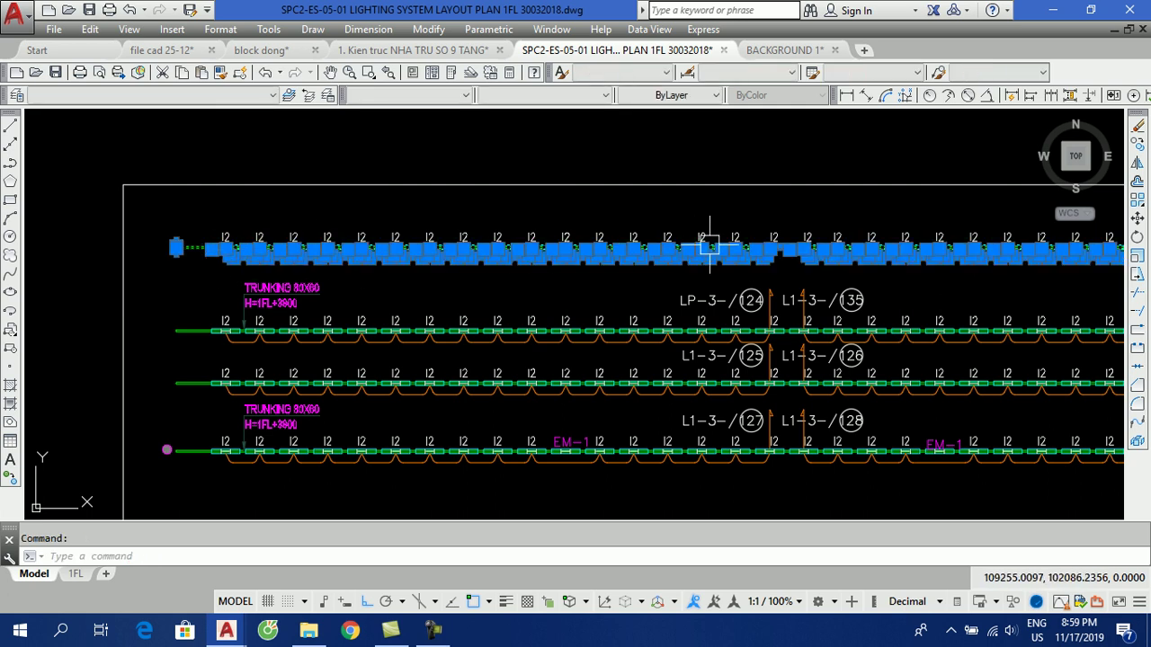
scroll(491, 284, "down", 1)
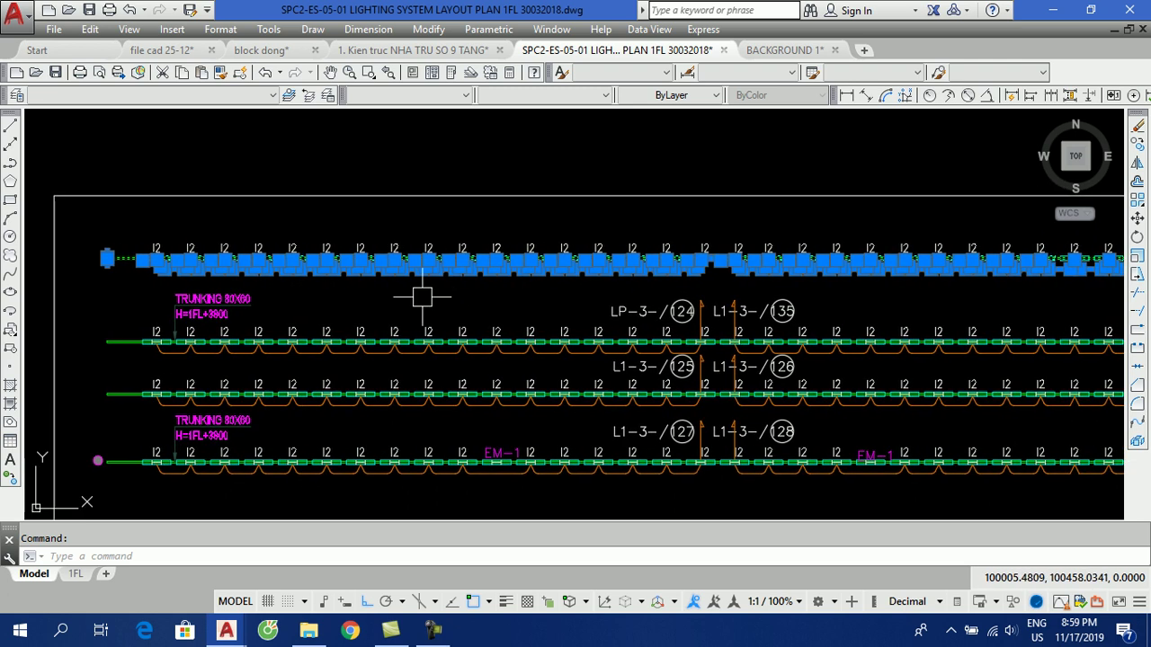
scroll(356, 274, "down", 2)
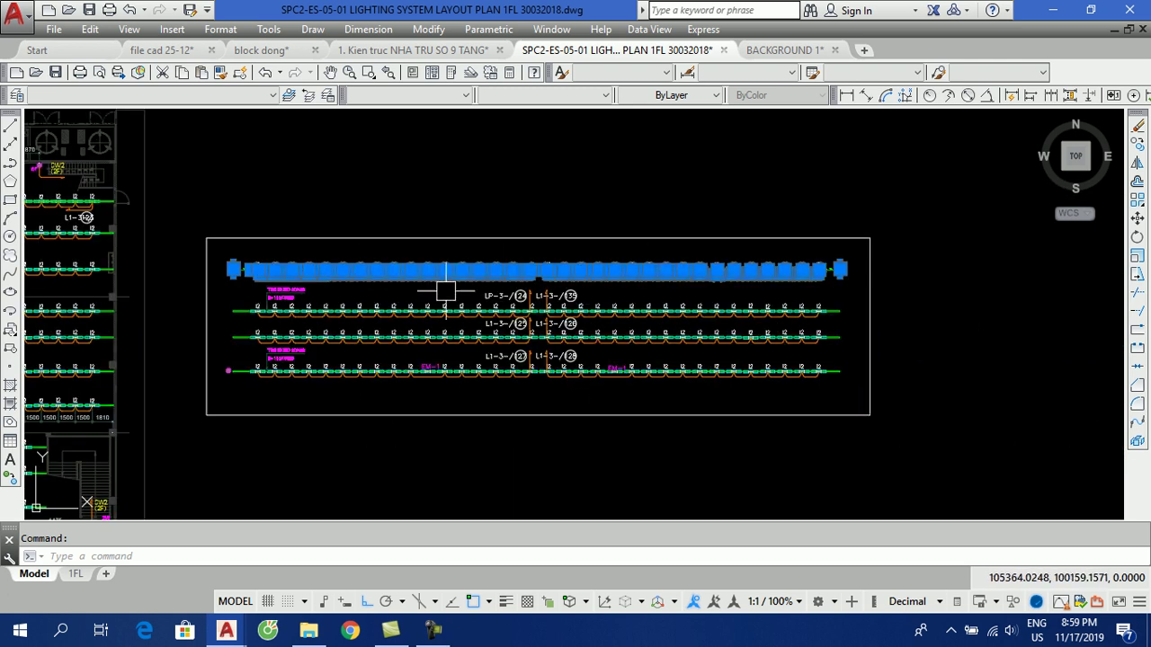
scroll(239, 265, "up", 3)
scroll(260, 269, "down", 3)
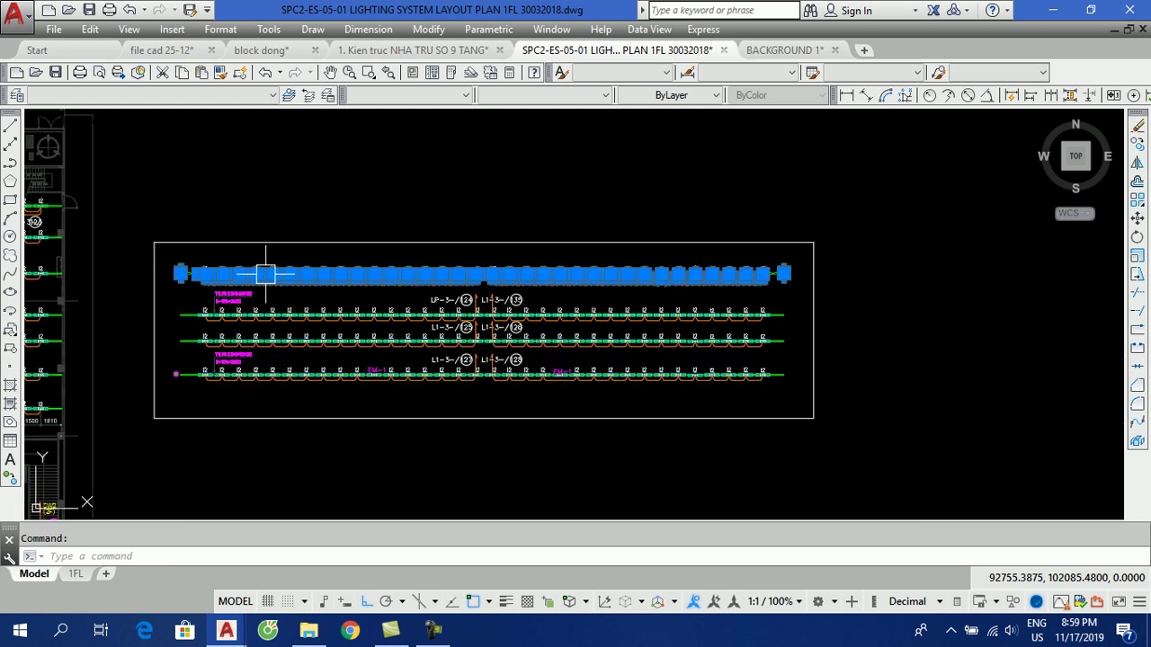
scroll(210, 274, "up", 3)
key("Escape")
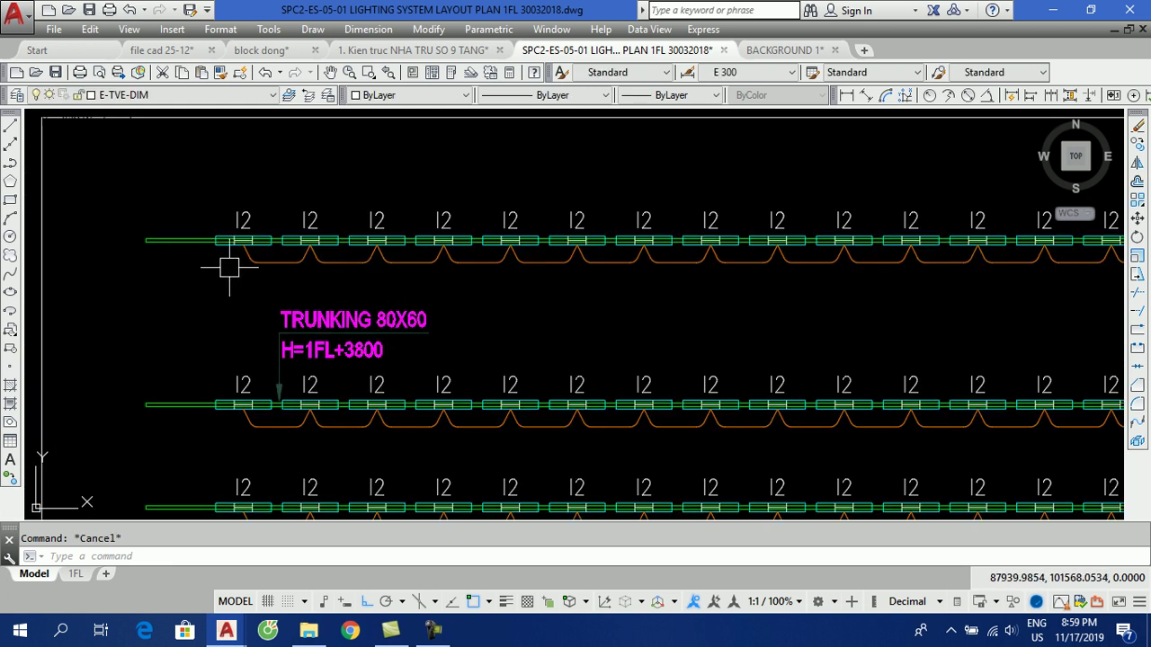
scroll(231, 265, "down", 3)
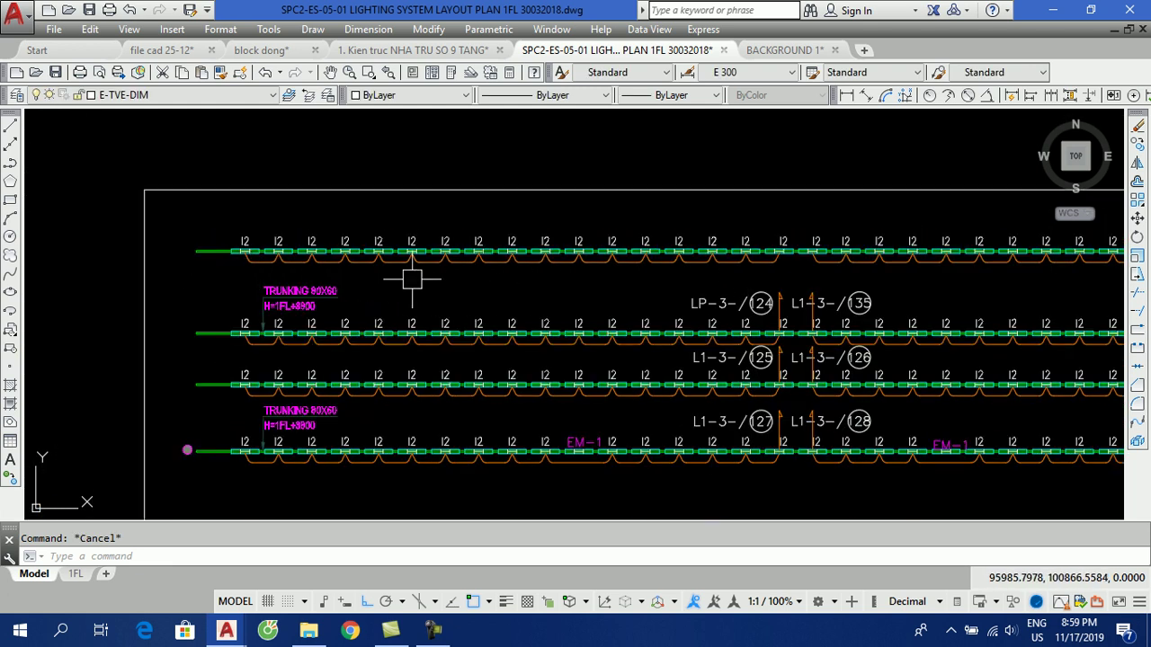
scroll(255, 265, "up", 3)
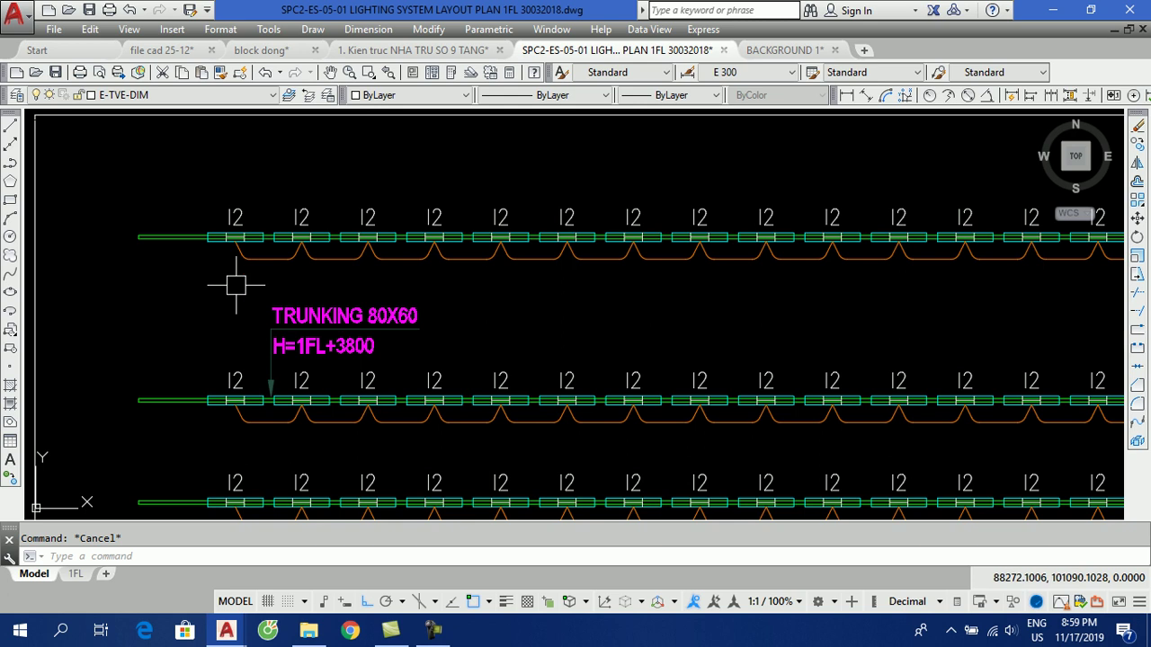
Step: Set FSMODE to OFF to disable chain selection
type("FSMODE")
key("Return")
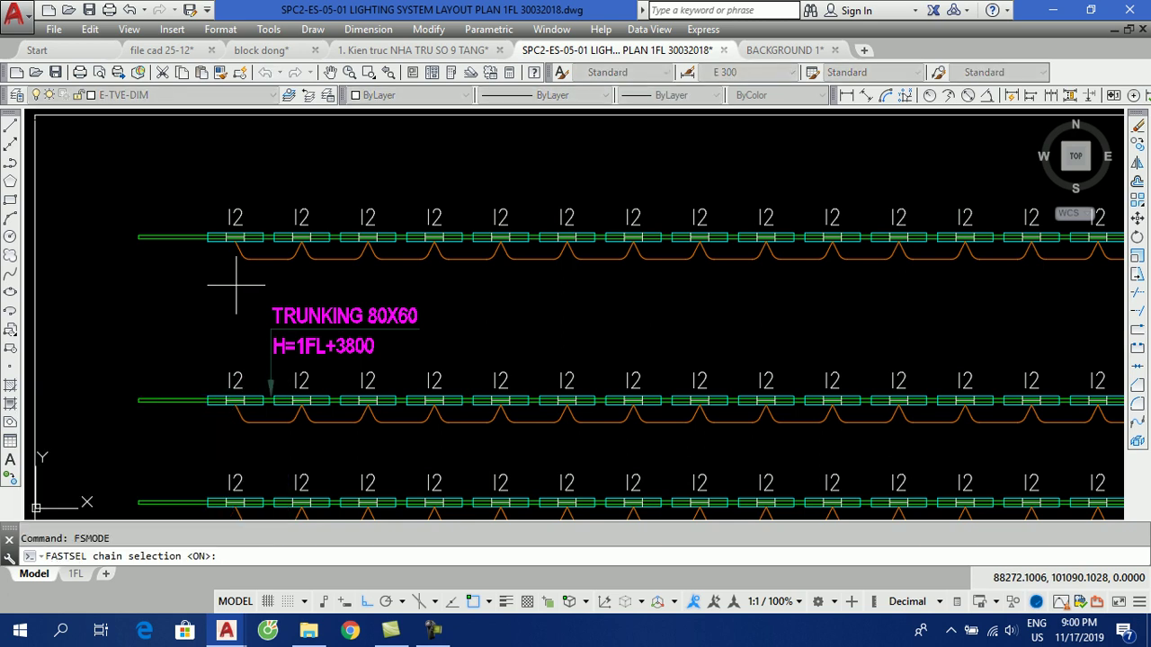
key("Return")
Step: Test Fast Select on the top trunk row and the wiring polyline, clearing each selection
type("FS")
key("Return")
scroll(262, 268, "down", 2)
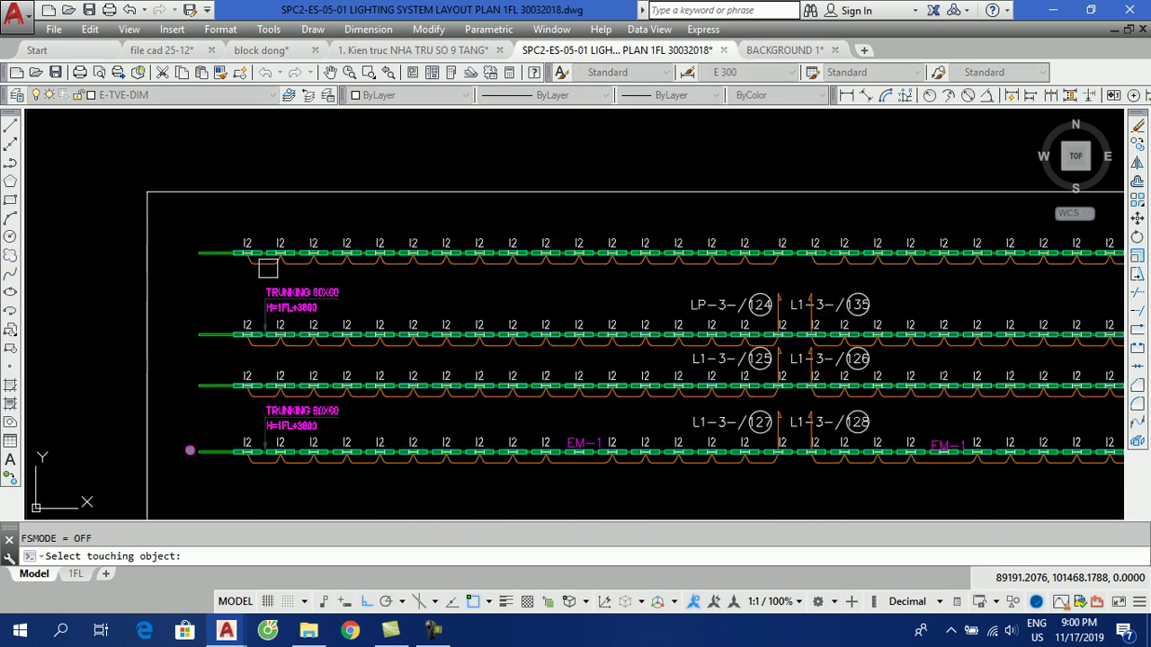
left_click(268, 268)
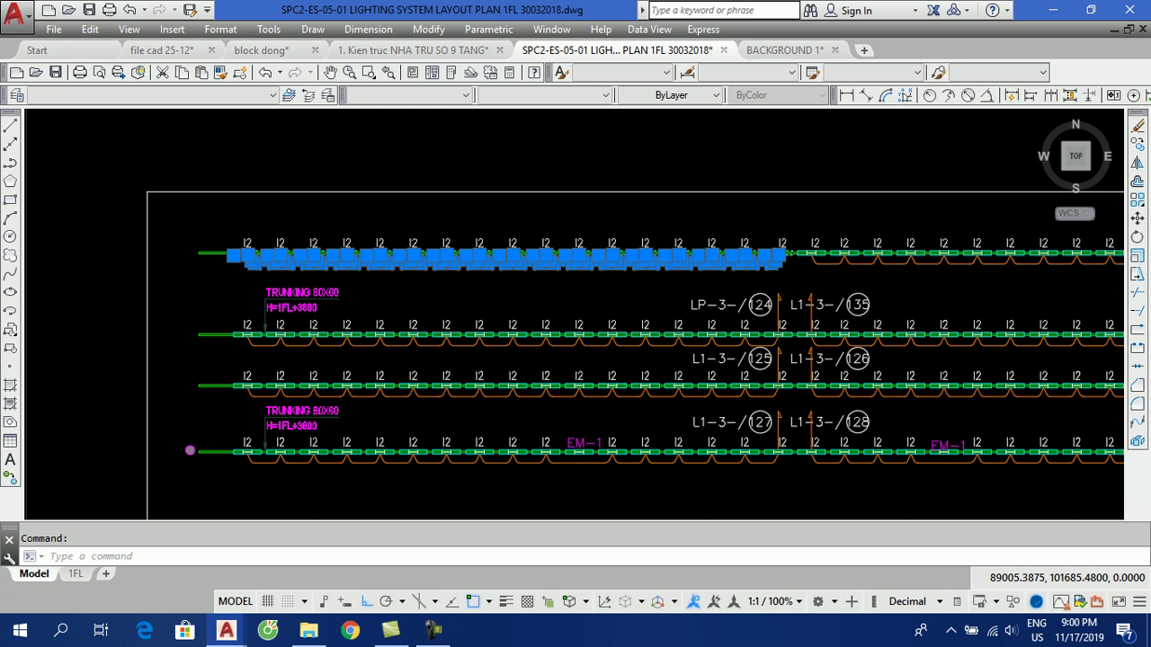
scroll(264, 261, "up", 8)
key("Escape")
left_click(321, 293)
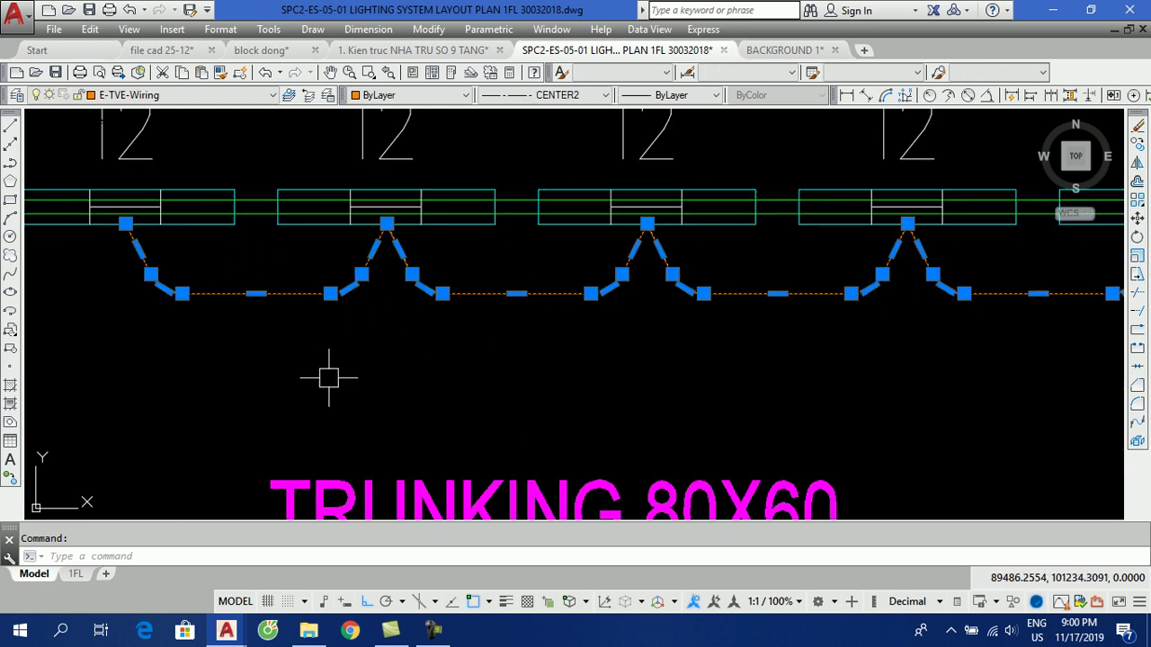
key("Escape")
Step: Fast-select an object by the SW2 (2F) label, cancel, and return to the Kien truc drawing
scroll(305, 270, "down", 4)
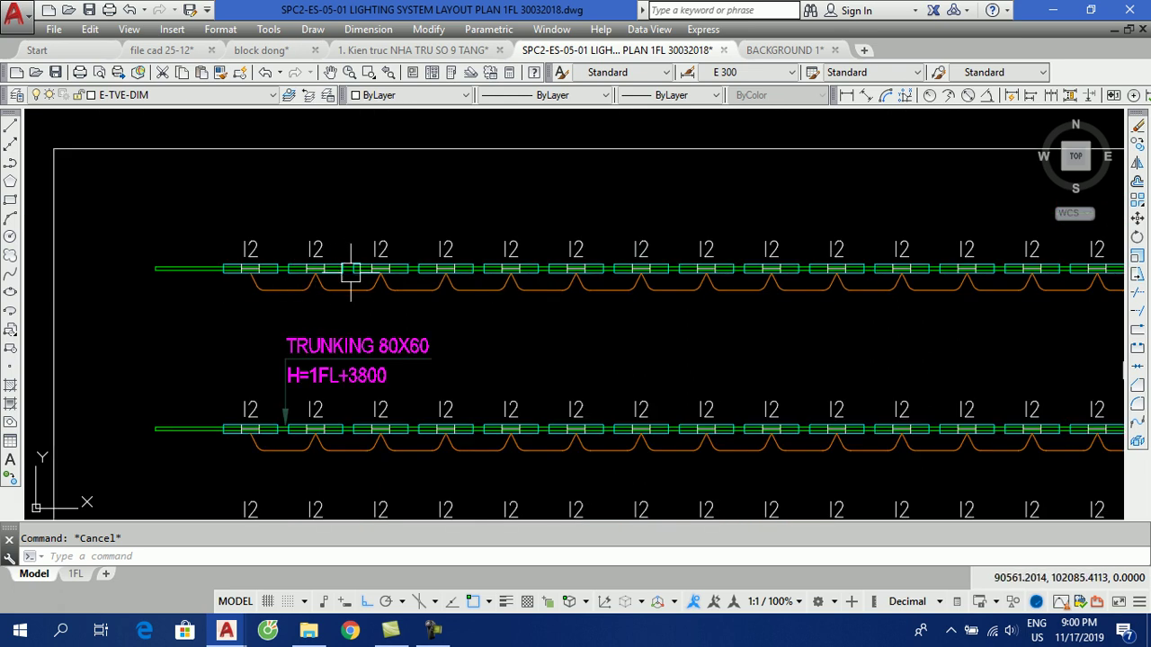
scroll(369, 270, "down", 2)
scroll(422, 270, "down", 2)
scroll(297, 261, "up", 3)
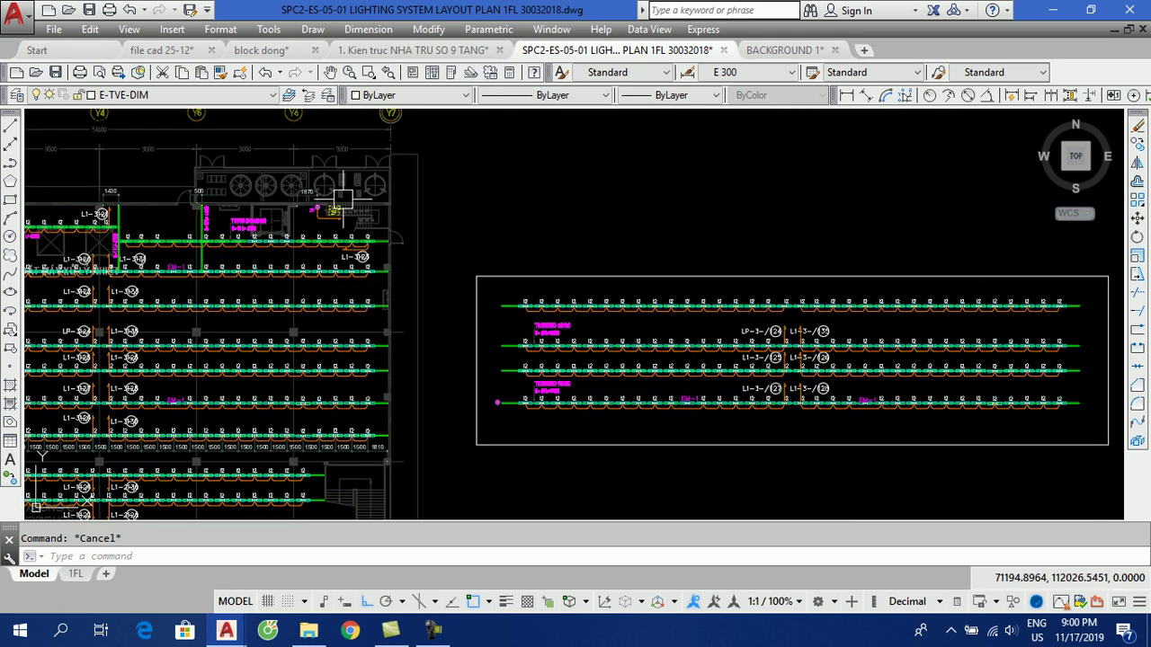
scroll(342, 198, "up", 3)
scroll(372, 153, "up", 3)
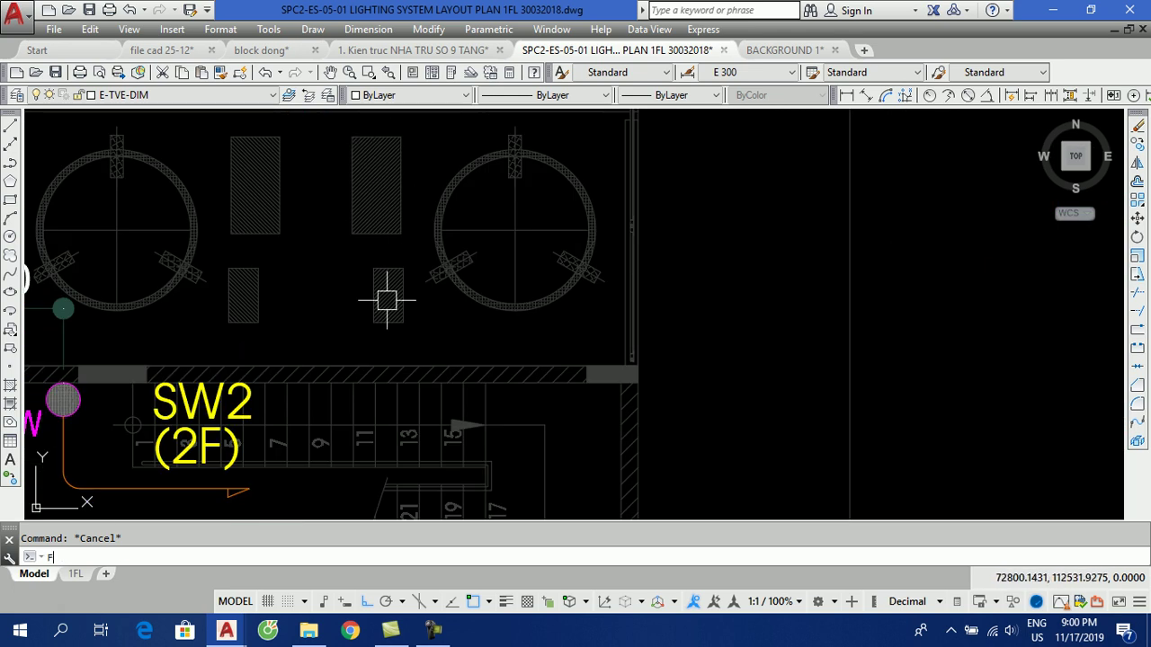
key("Return")
left_click(376, 180)
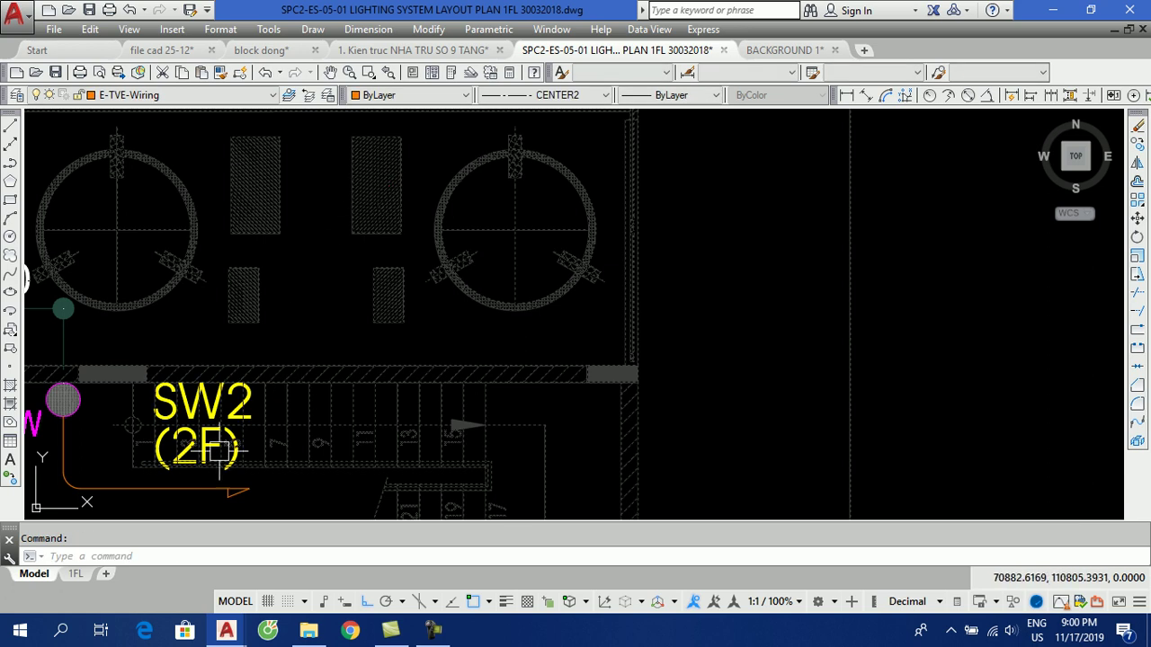
key("Escape")
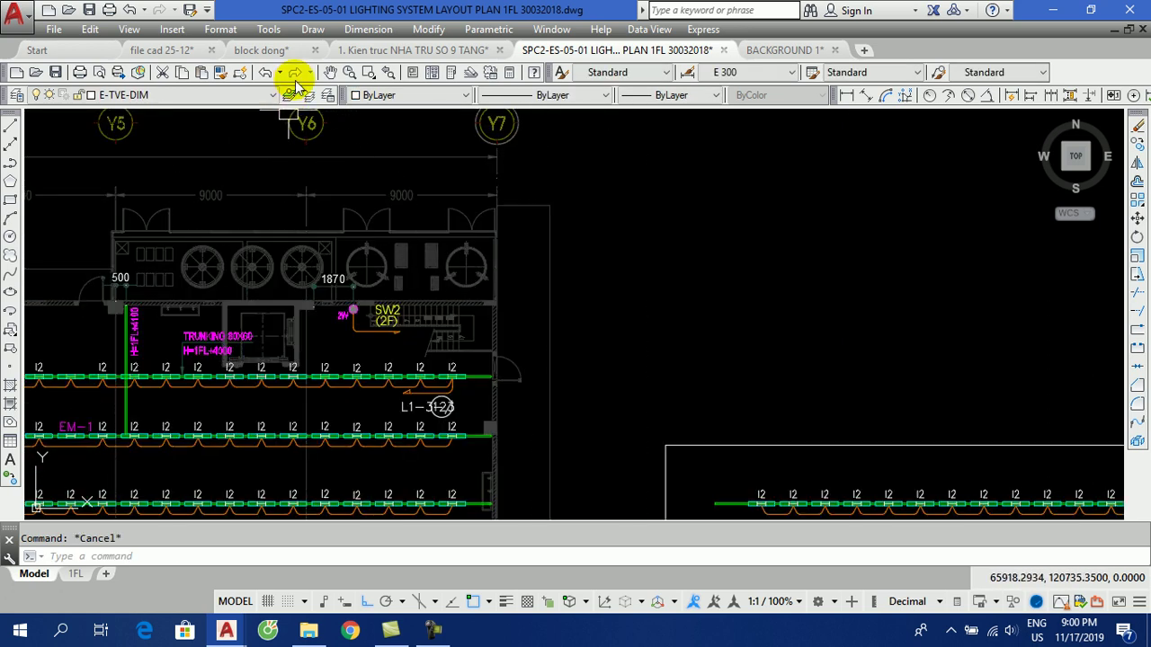
left_click(436, 49)
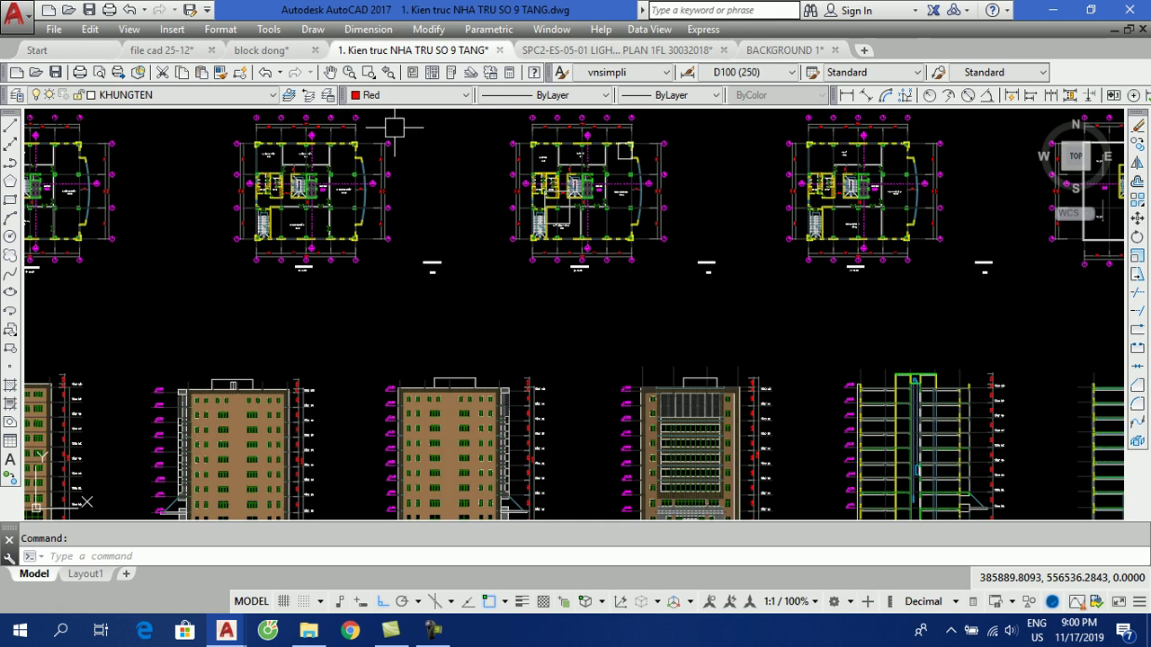
Step: Fast-select the brick facade on the elevation to show touching objects, then cancel
scroll(450, 432, "up", 8)
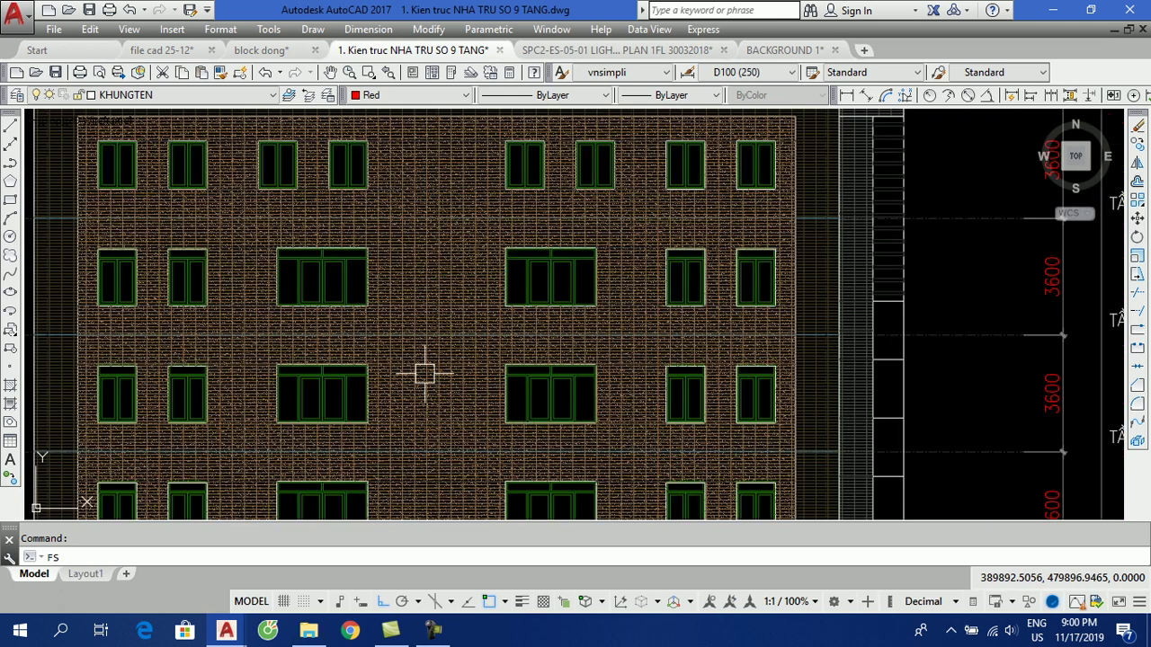
key("Return")
left_click(441, 259)
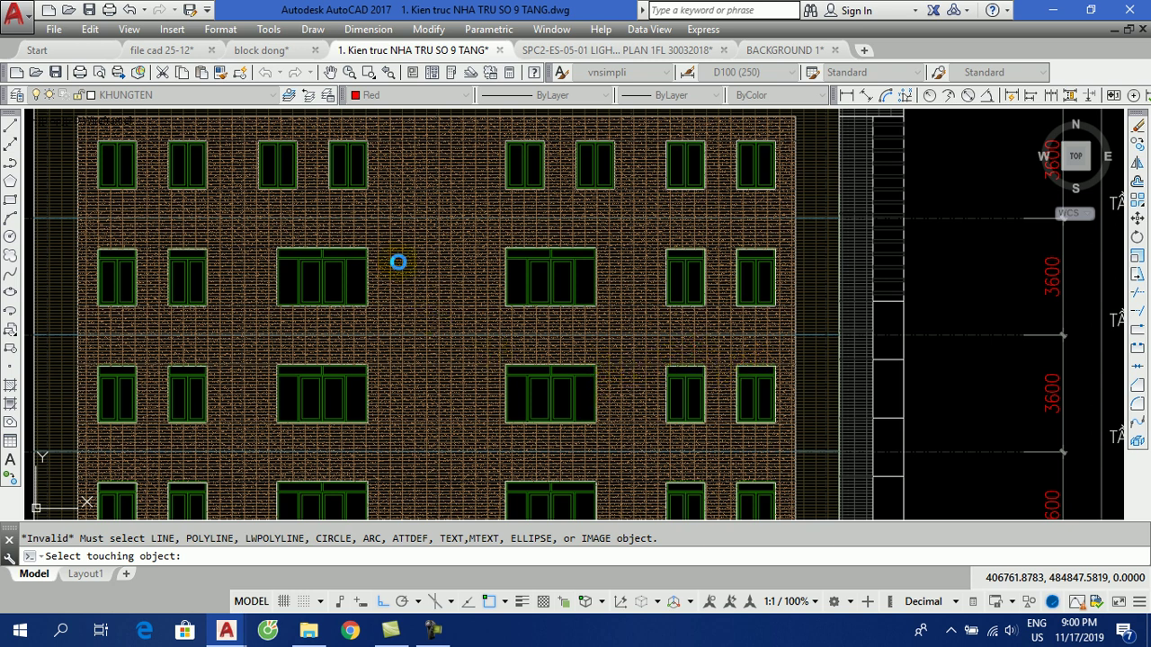
key("Escape")
Step: Pan the elevations lower and switch to the BACKGROUND 1 FAST SELECT title drawing
scroll(347, 327, "down", 5)
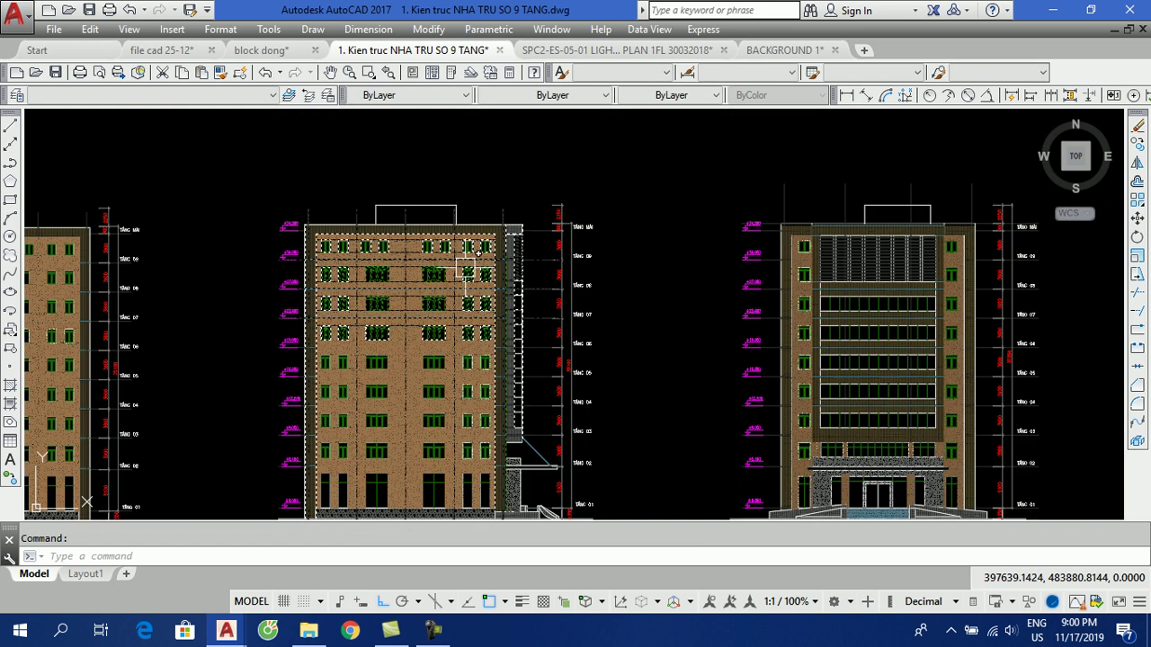
middle_click_drag(547, 291, 578, 379)
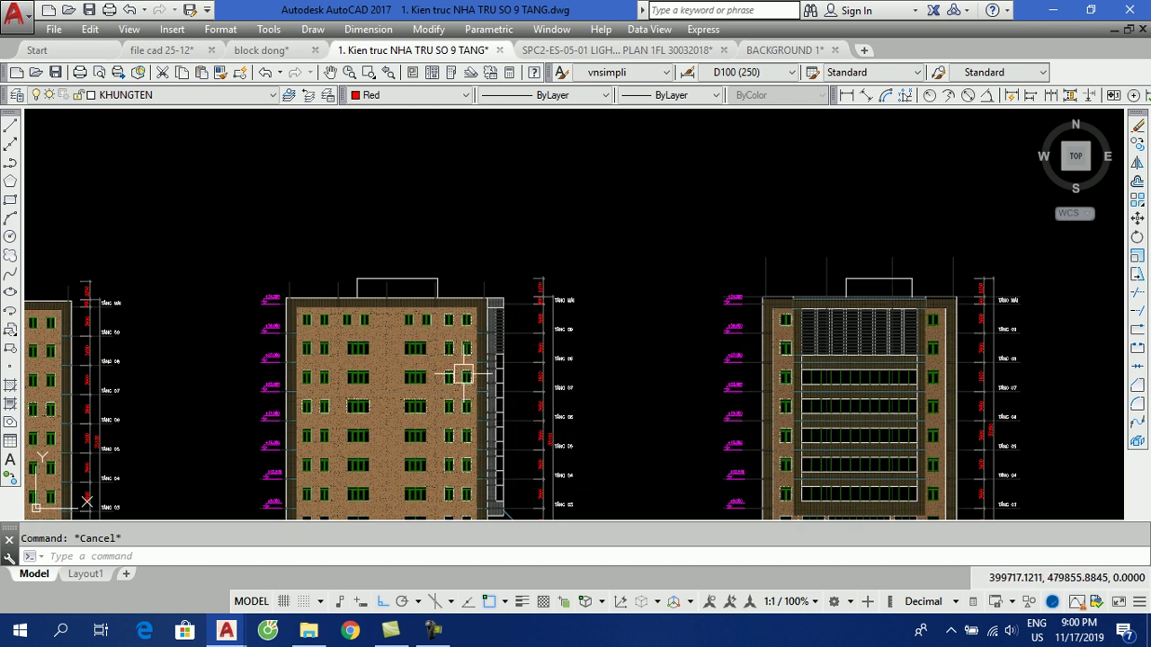
left_click(778, 49)
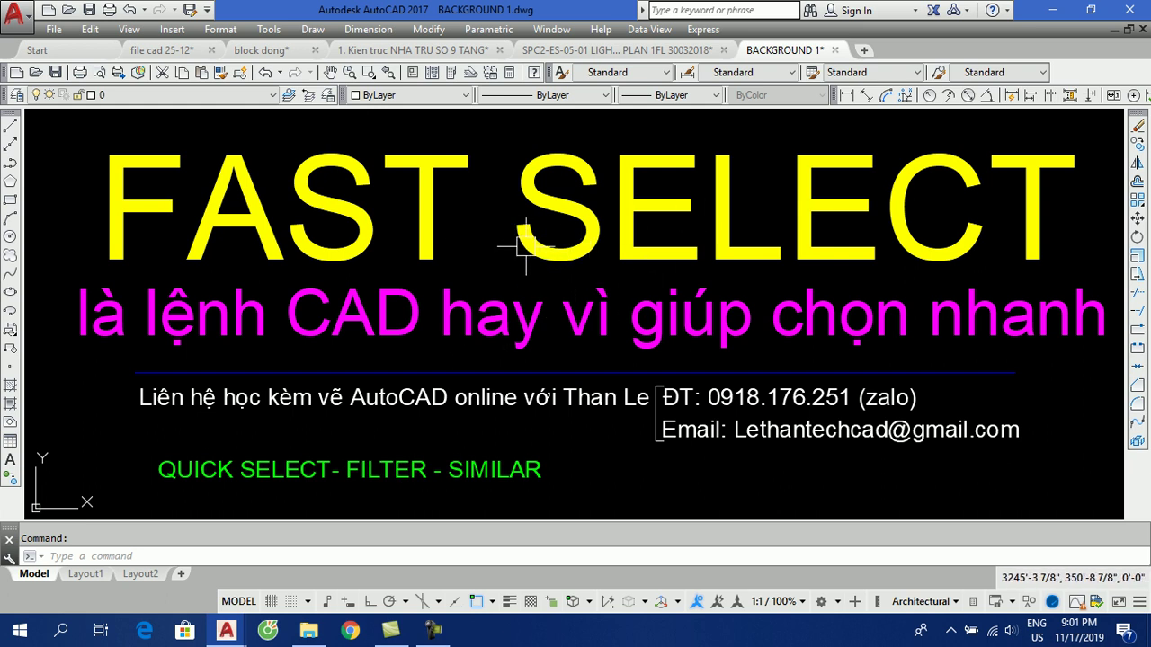
Step: Switch to the SPC2 lighting plan drawing and zoom to the fixture rows
left_click(595, 50)
scroll(565, 240, "down", 3)
scroll(719, 306, "up", 6)
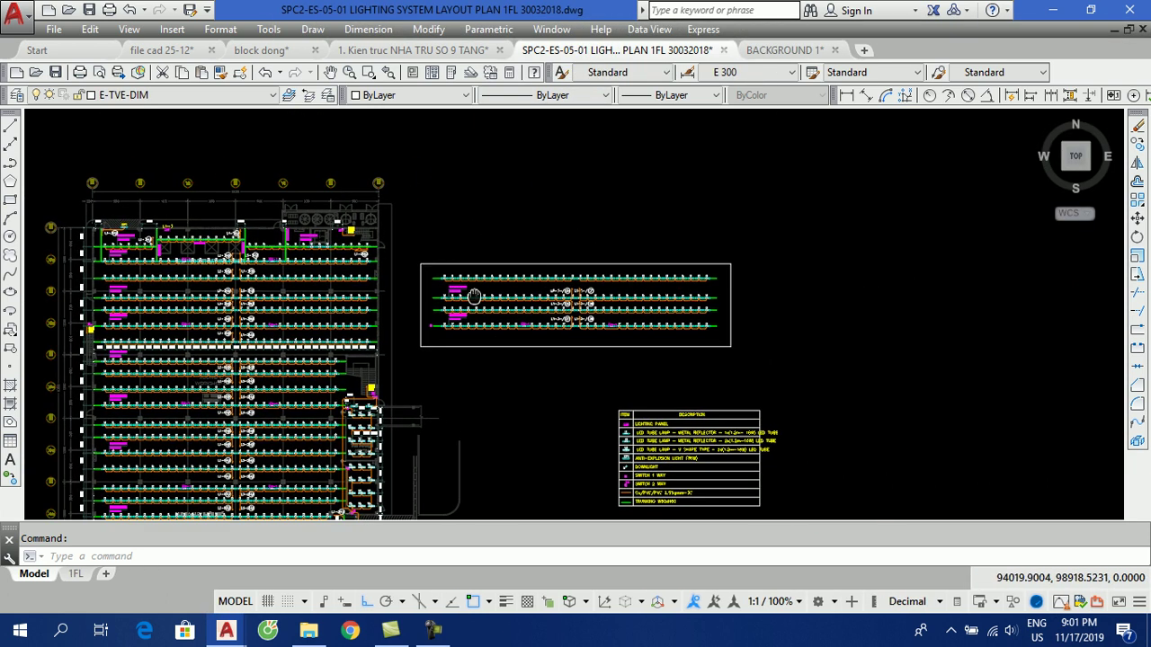
scroll(422, 305, "down", 3)
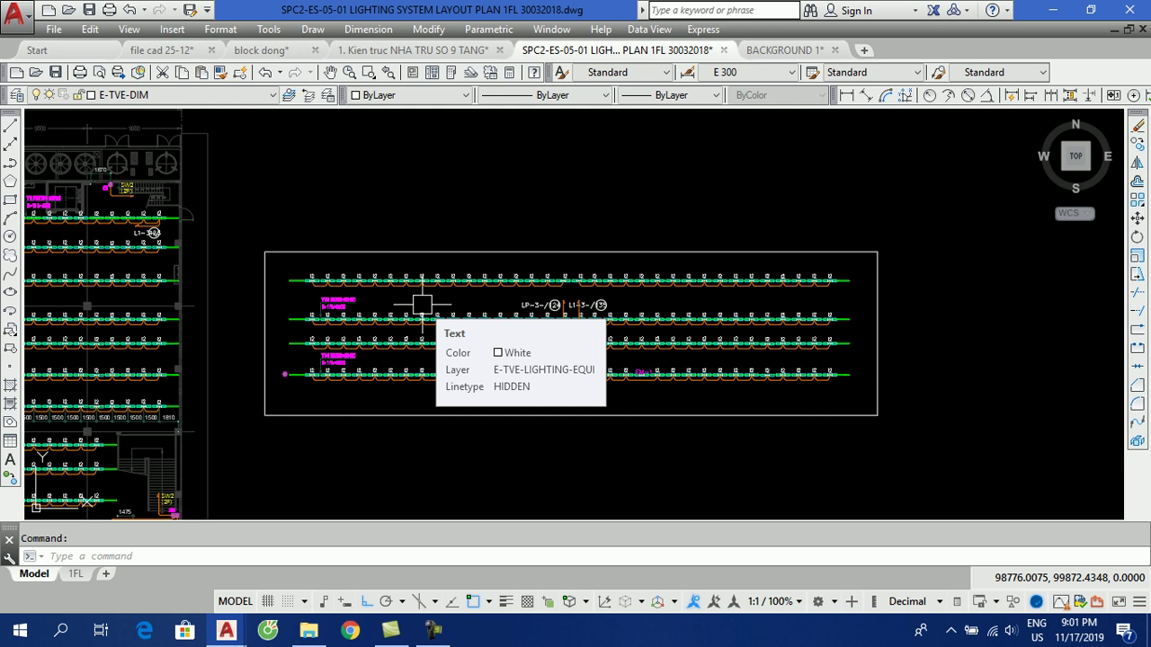
Step: Move the objects touching the top row's orange wire, gathered via 'FS, above the boxed detail
type("m")
key("Return")
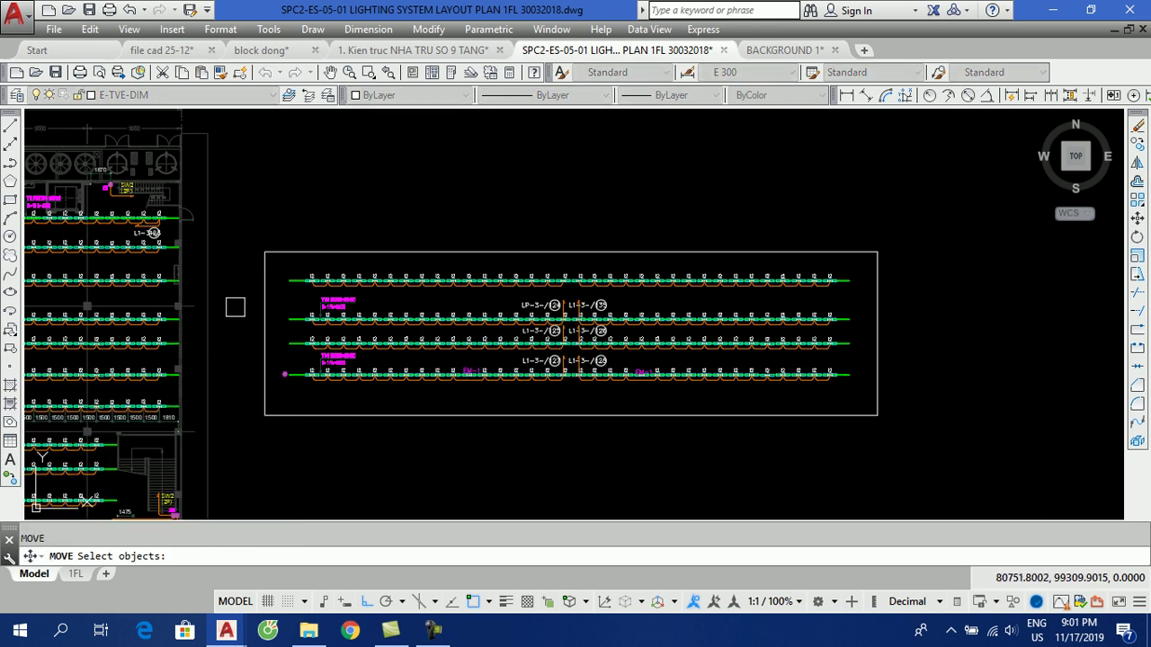
scroll(288, 282, "up", 3)
scroll(410, 299, "up", 3)
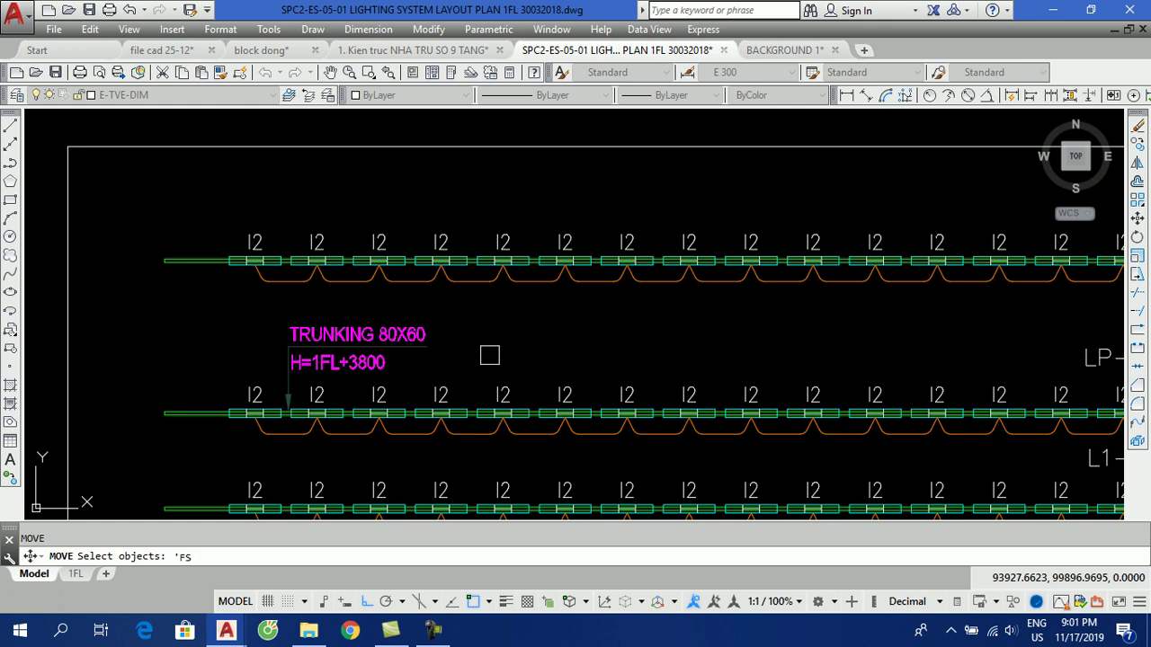
key("Return")
left_click(420, 289)
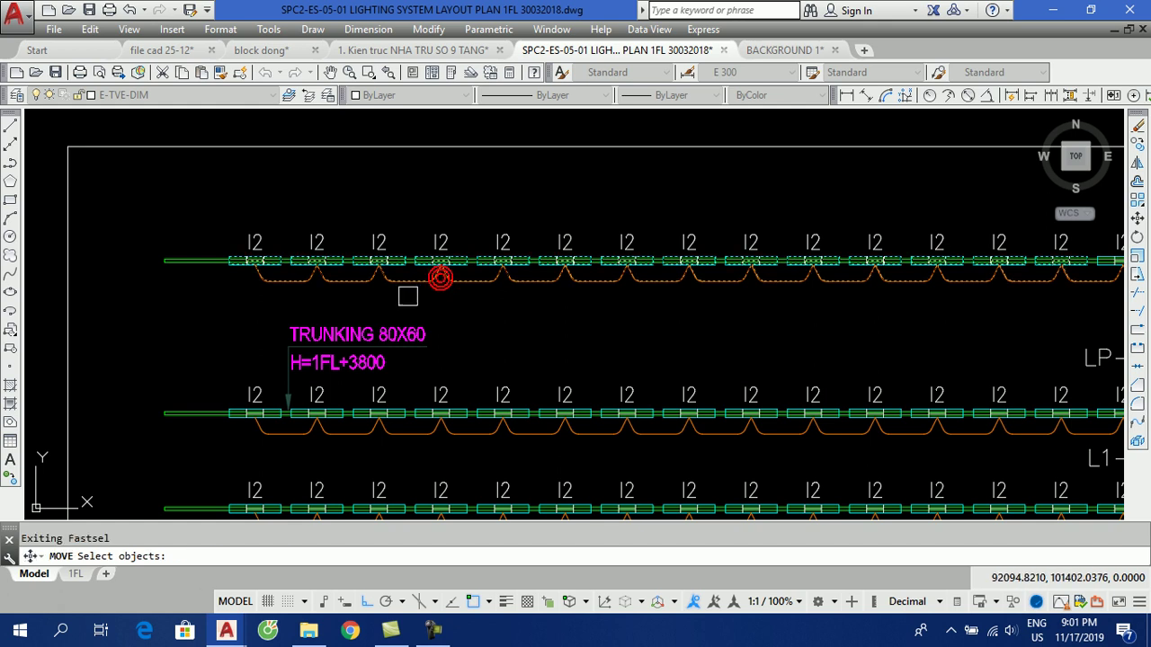
scroll(324, 284, "down", 3)
key("Return")
left_click(513, 278)
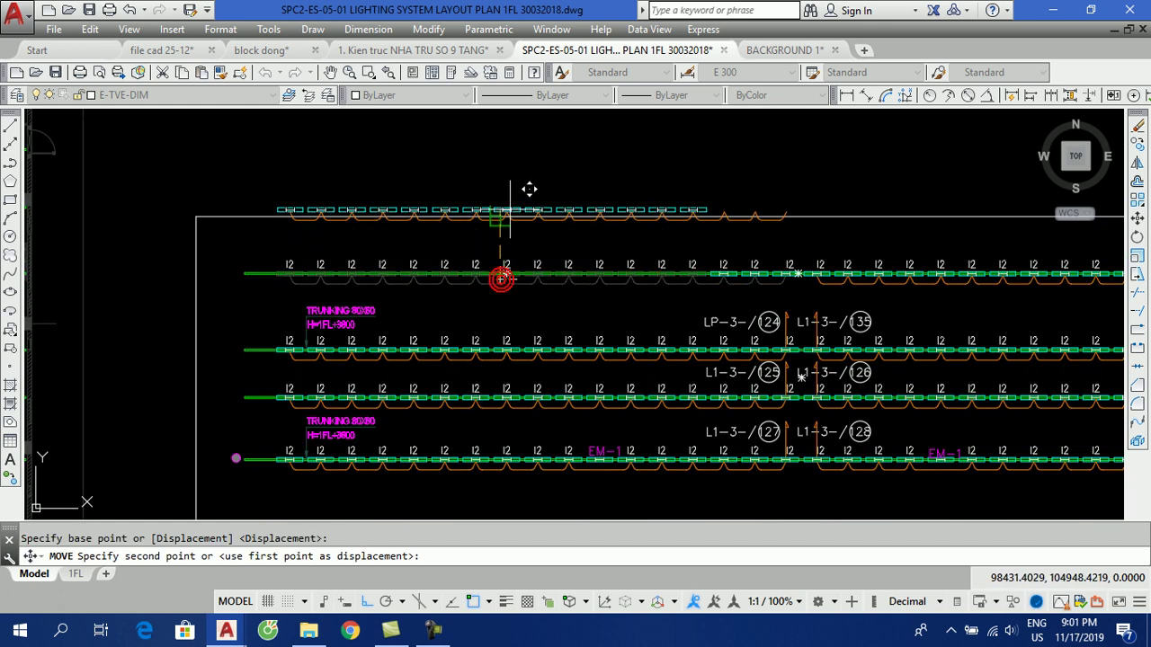
left_click(511, 170)
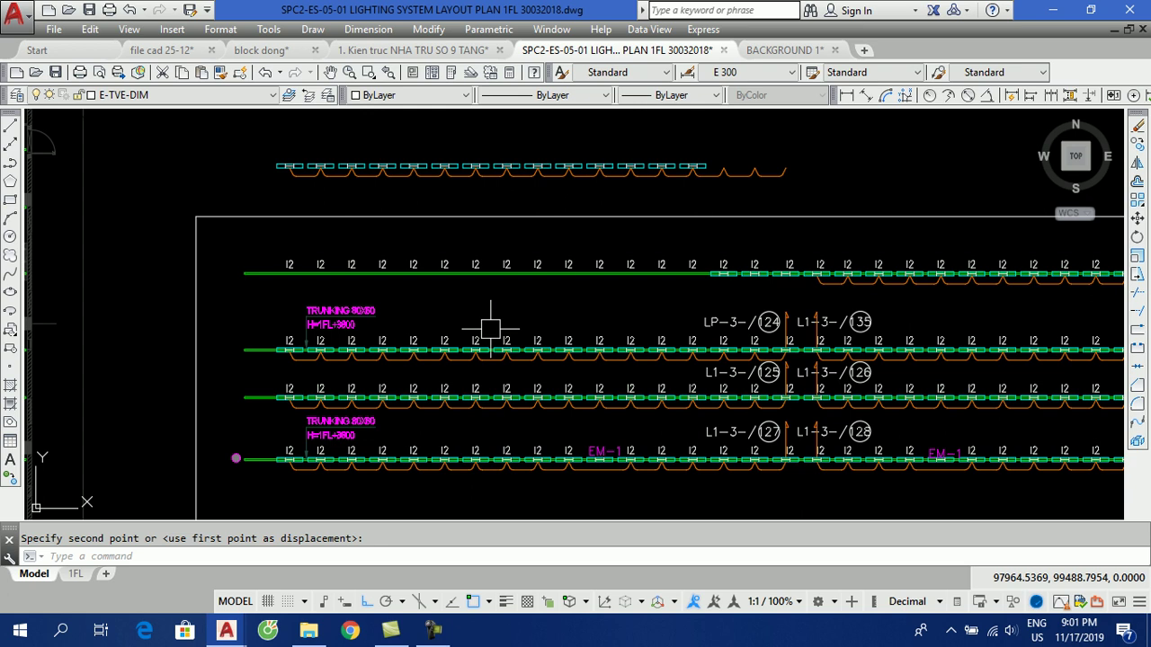
type("co")
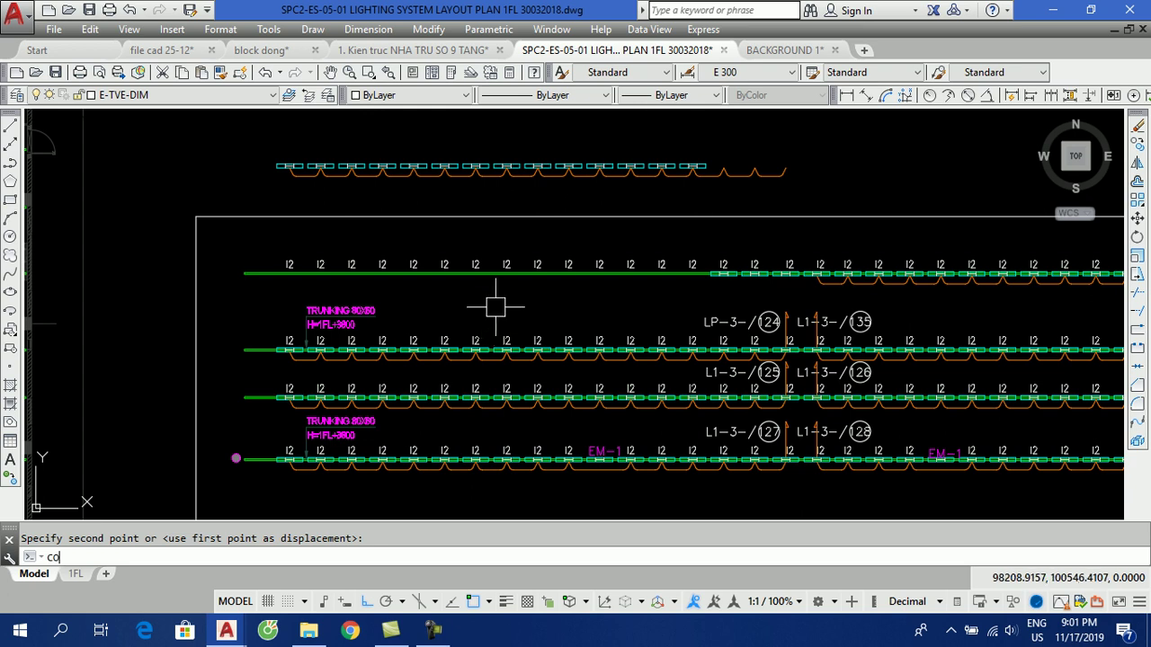
Step: Copy the top green trunking line and its touching fixtures, picked via 'FS, above the moved wiring
key("Return")
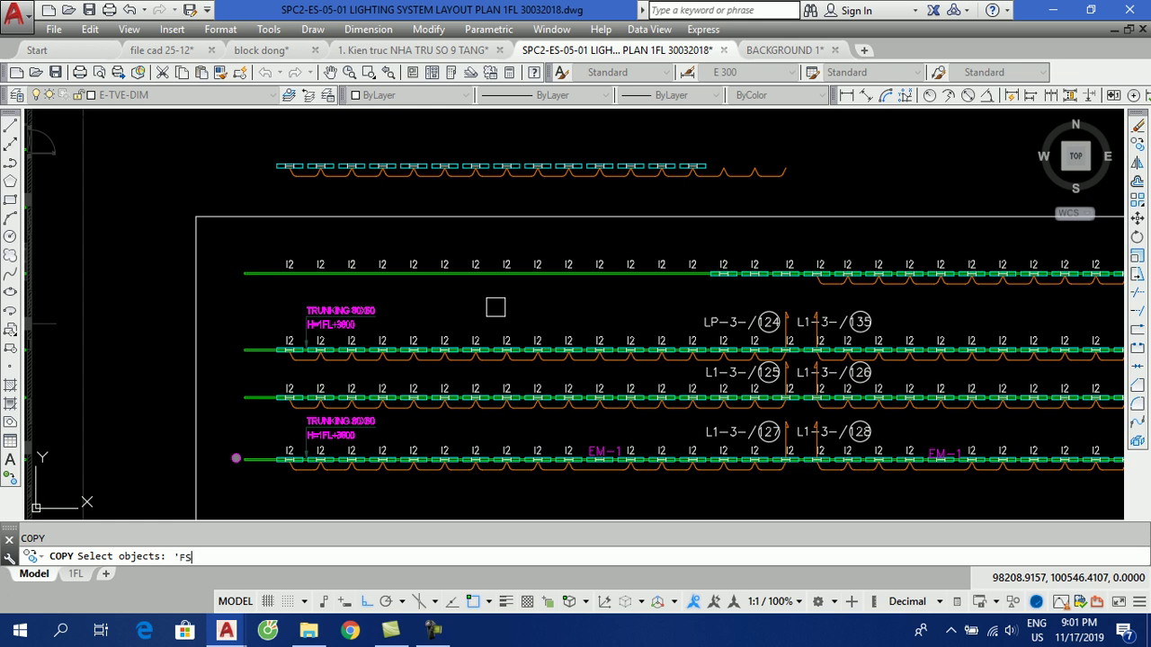
key("Return")
mouse_move(516, 311)
middle_mouse_down()
mouse_move(429, 301)
mouse_move(414, 279)
middle_mouse_up()
left_click(420, 276)
scroll(423, 274, "down", 2)
key("Return")
left_click(611, 265)
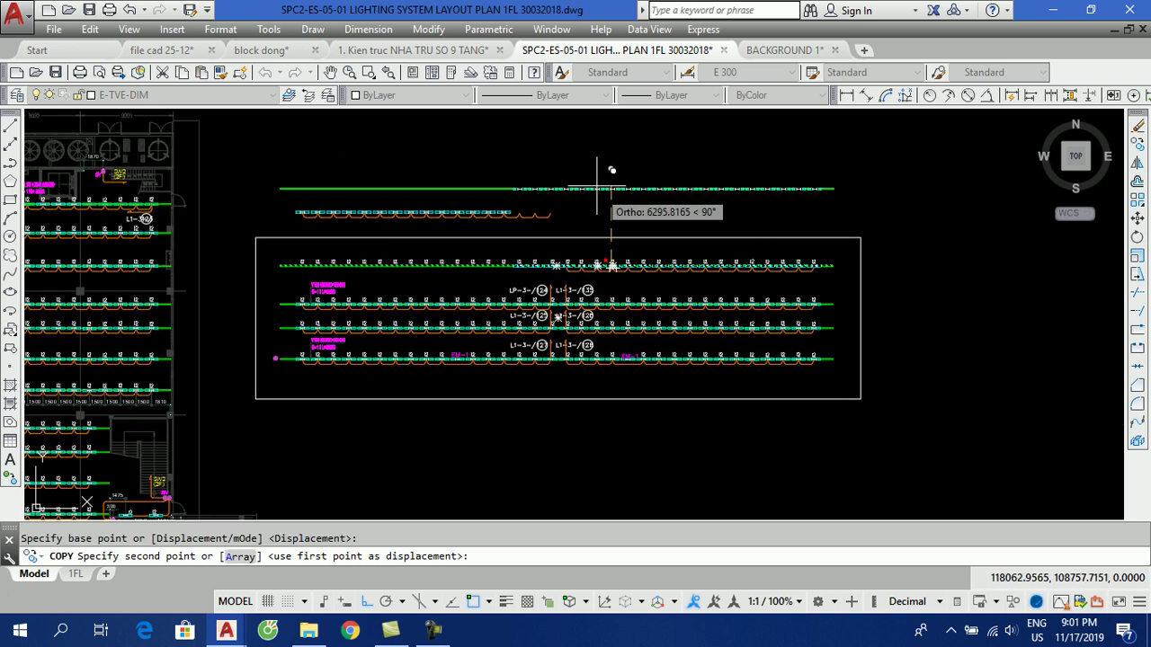
left_click(598, 202)
scroll(589, 266, "up", 3)
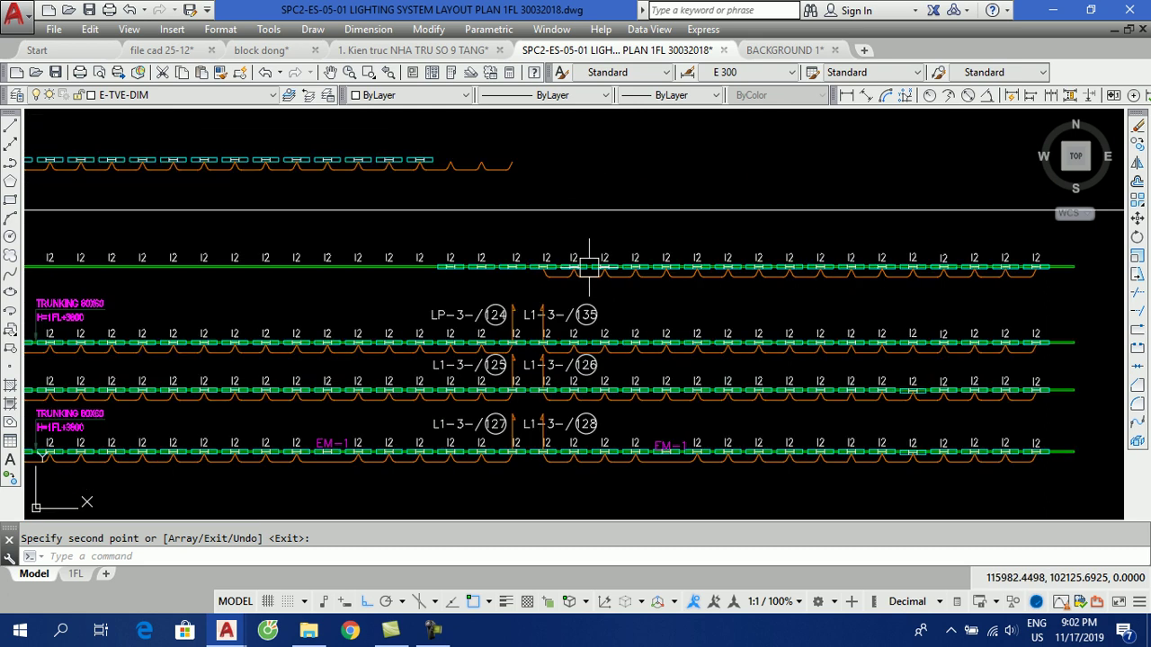
scroll(629, 265, "down", 3)
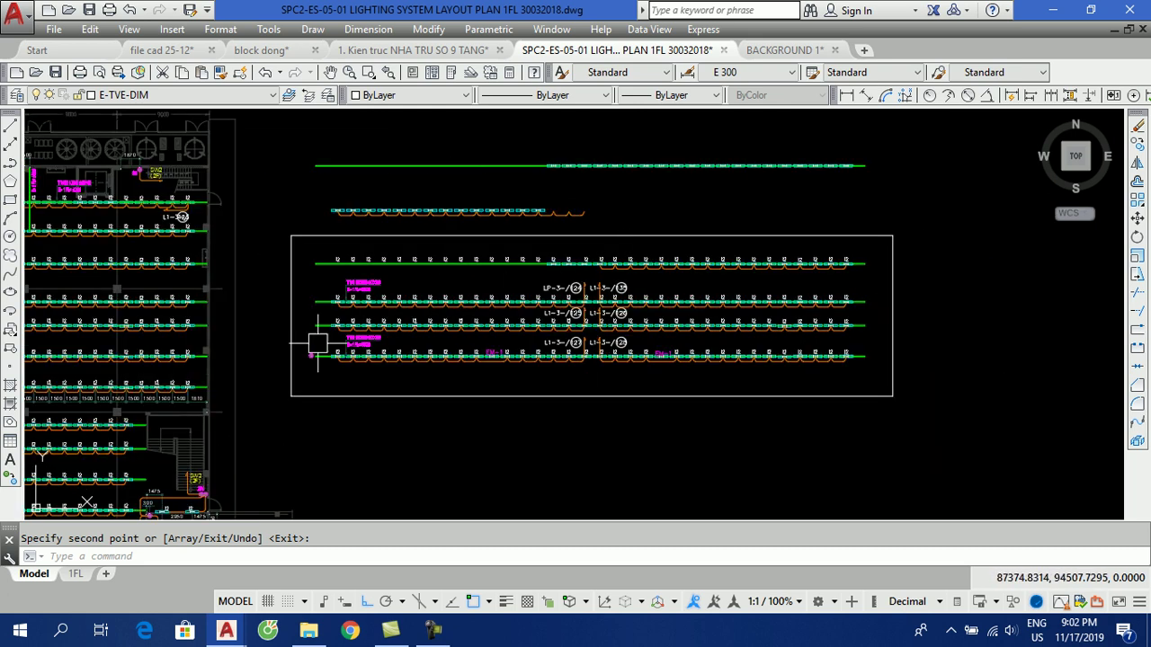
scroll(305, 302, "up", 5)
Step: End the copy, inspect the copied trunking line by selecting it, then clear the selection
scroll(305, 302, "up", 3)
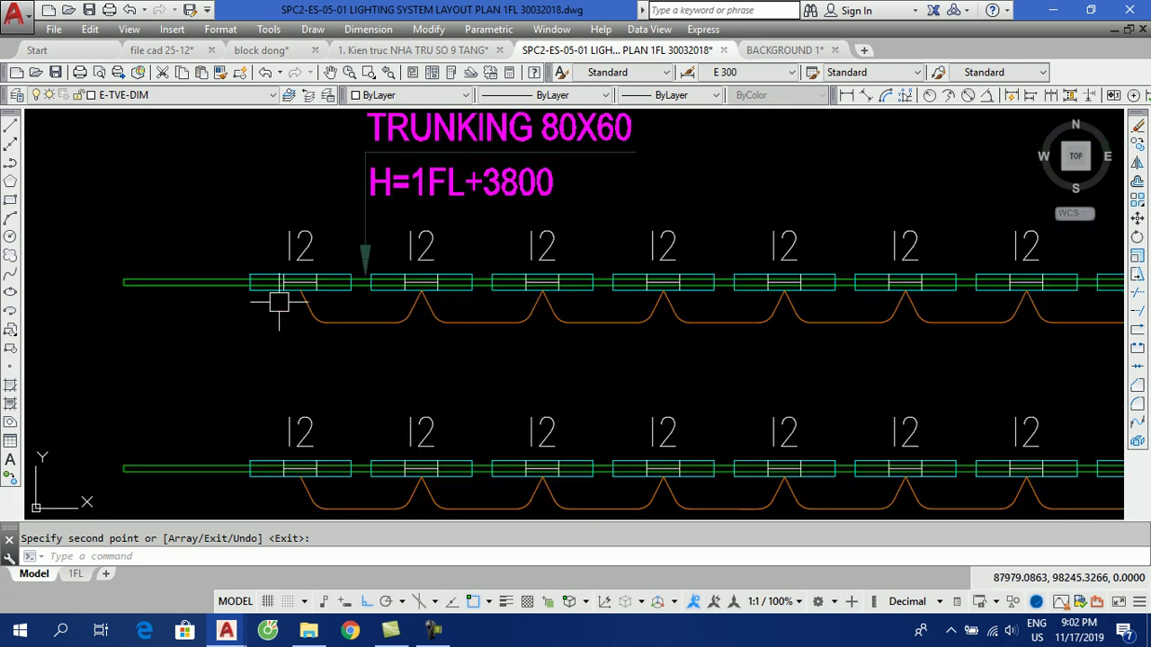
key("Escape")
left_click(210, 283)
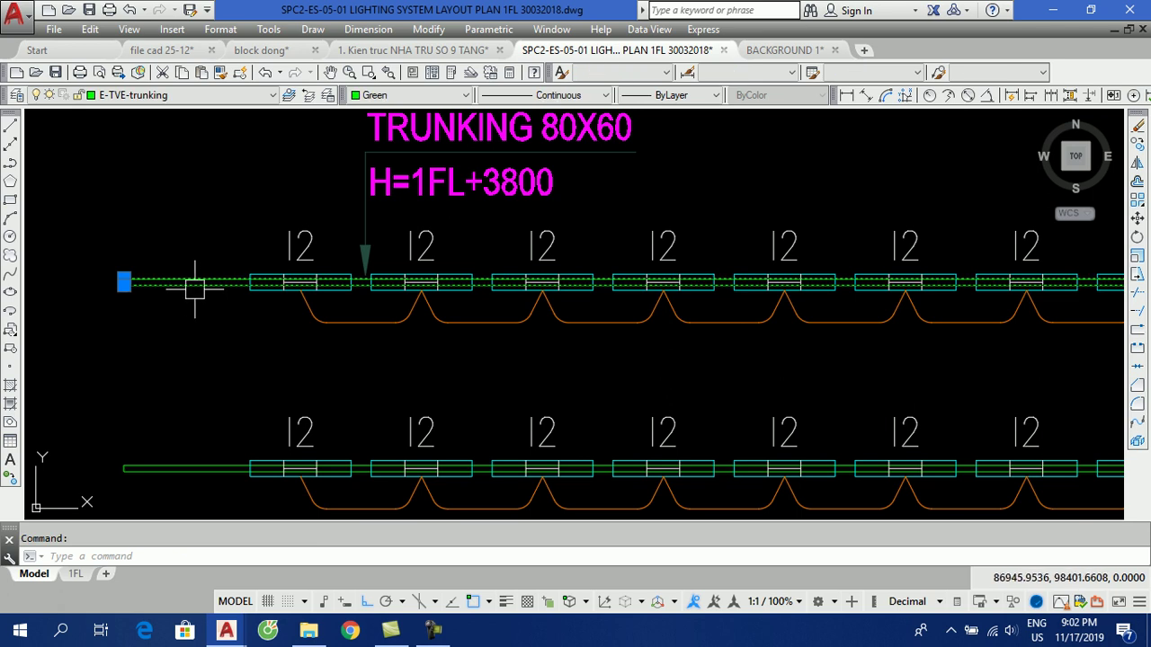
scroll(360, 282, "down", 3)
key("Escape")
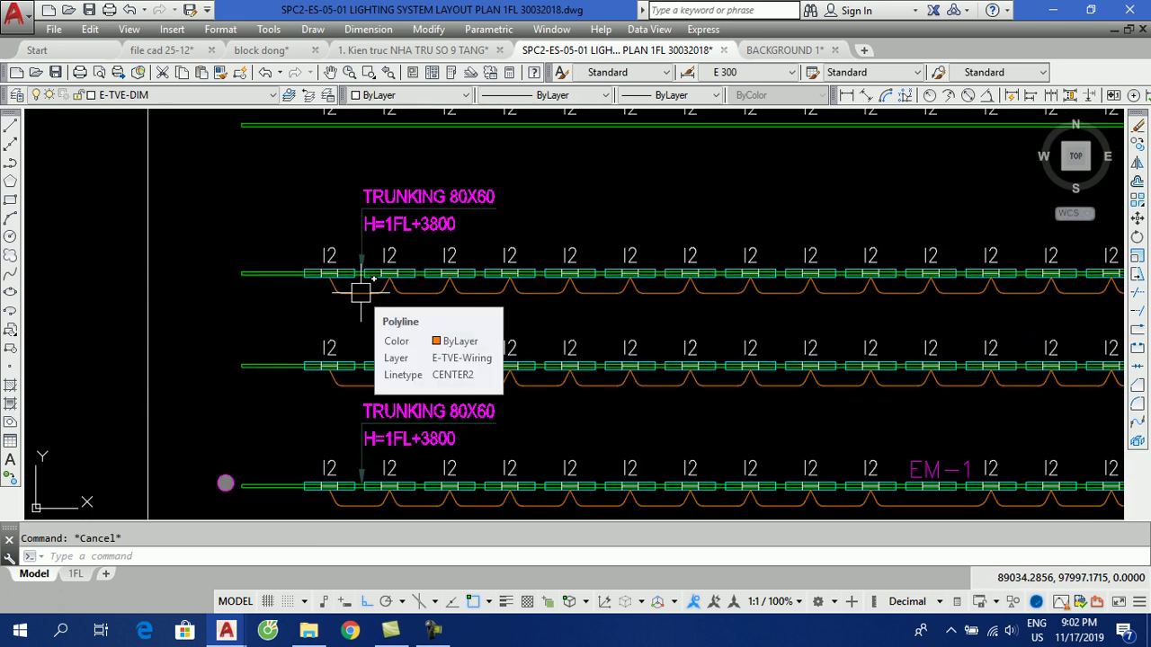
Step: Move the second row's trunking line and touching fixtures, picked via 'FS, up above the copied line
type("m")
key("Return")
type("'FS")
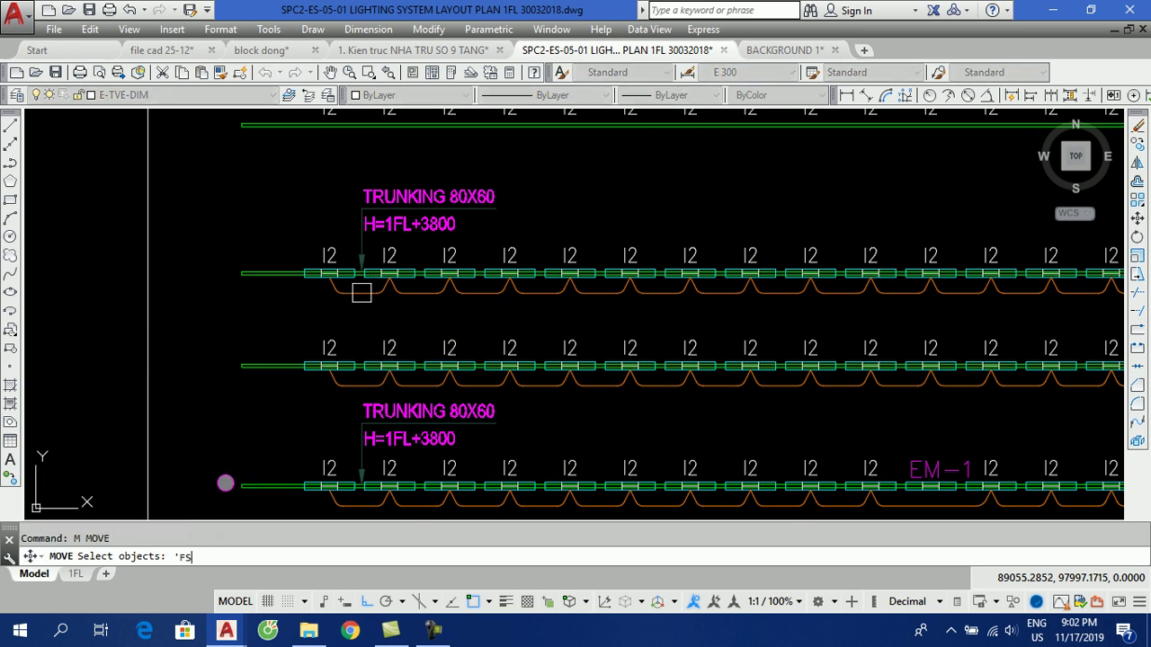
key("Return")
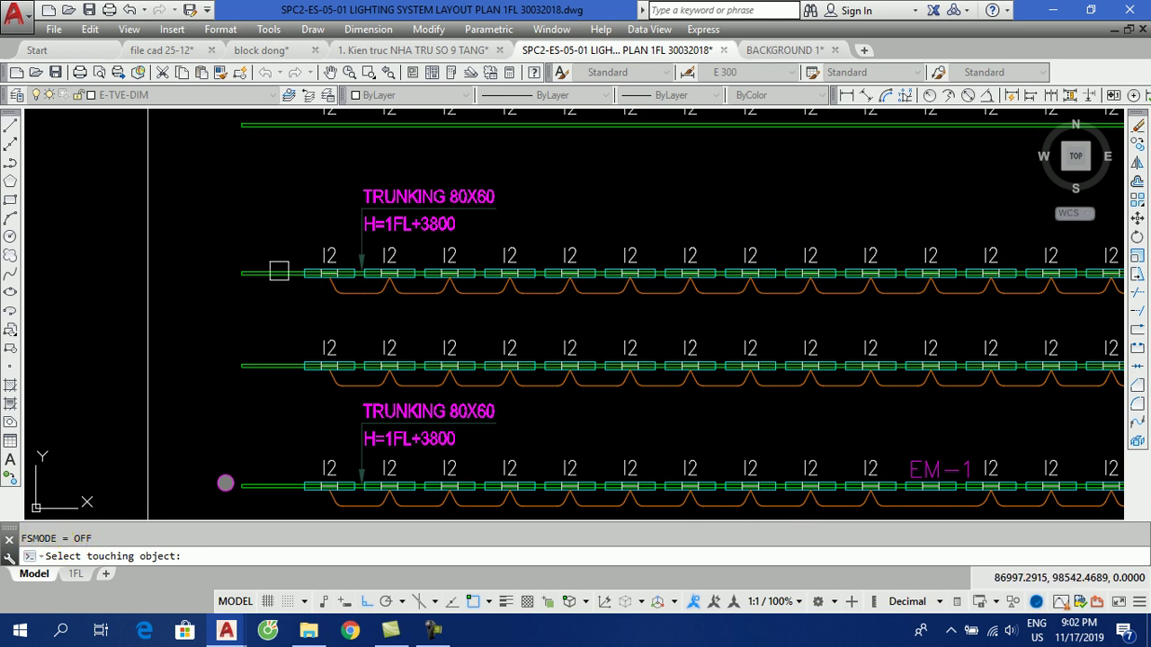
scroll(277, 268, "down", 3)
scroll(398, 264, "down", 2)
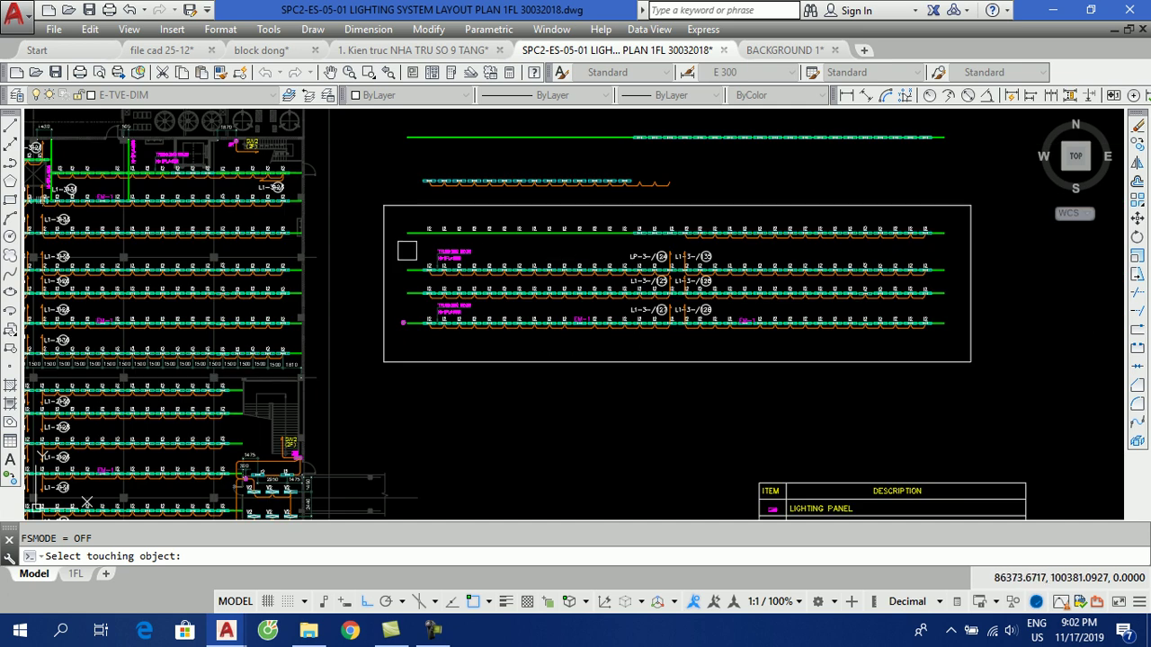
scroll(412, 284, "up", 5)
left_click(442, 310)
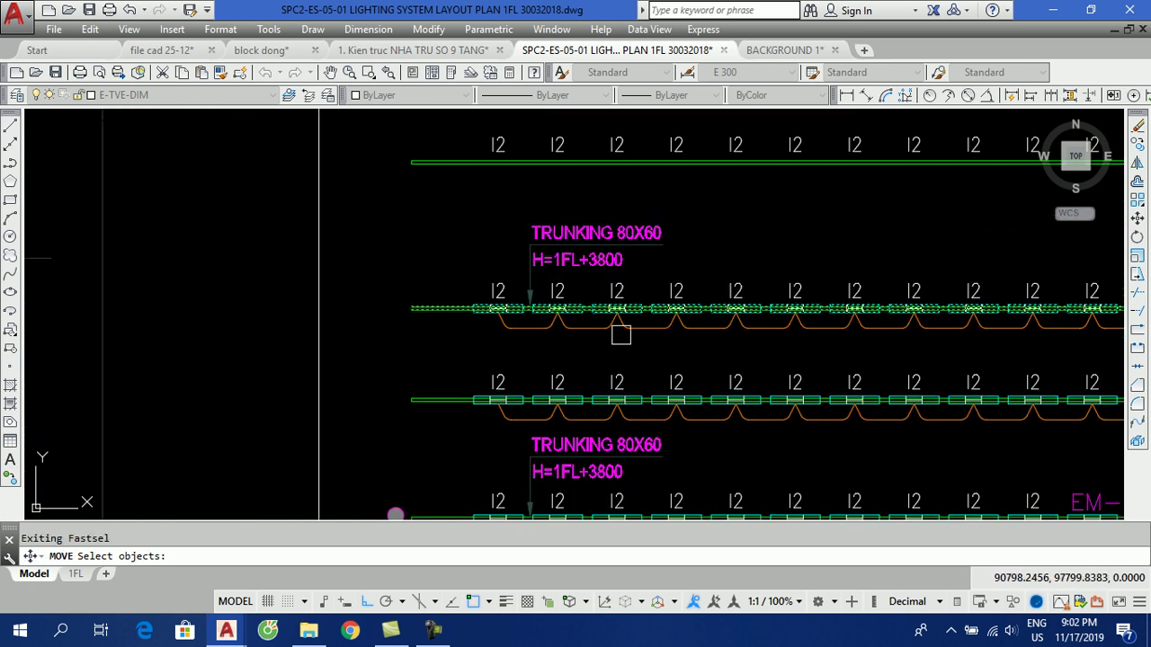
middle_click_drag(588, 332, 377, 333)
scroll(377, 333, "down", 3)
key("Return")
left_click(438, 330)
left_click(422, 242)
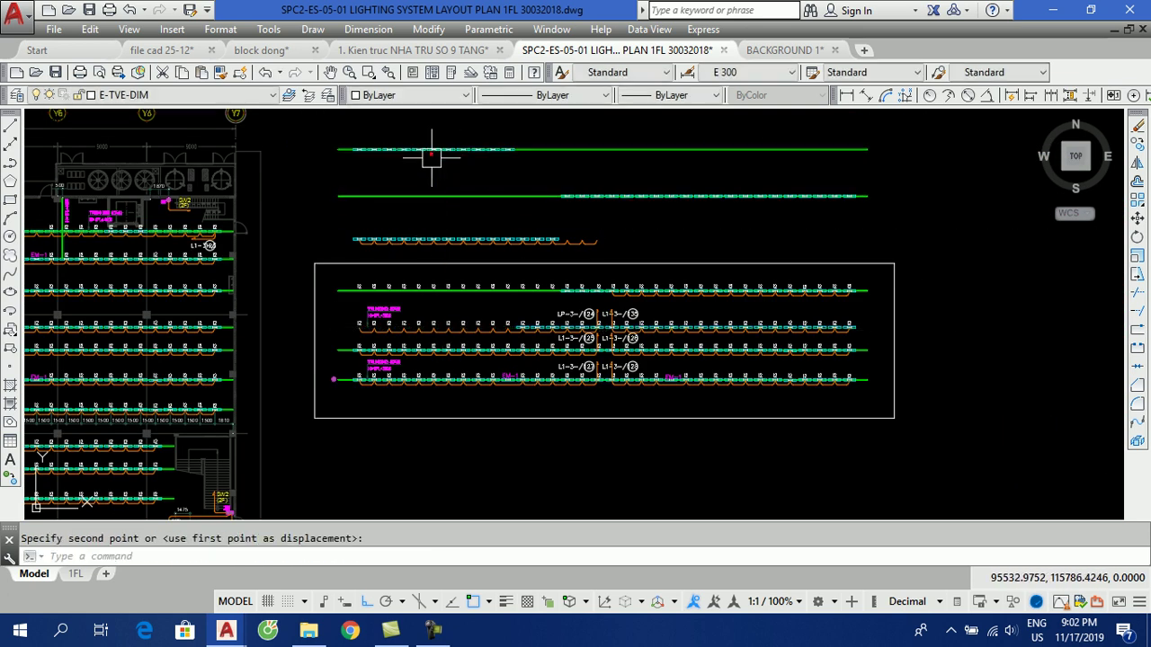
scroll(350, 315, "up", 3)
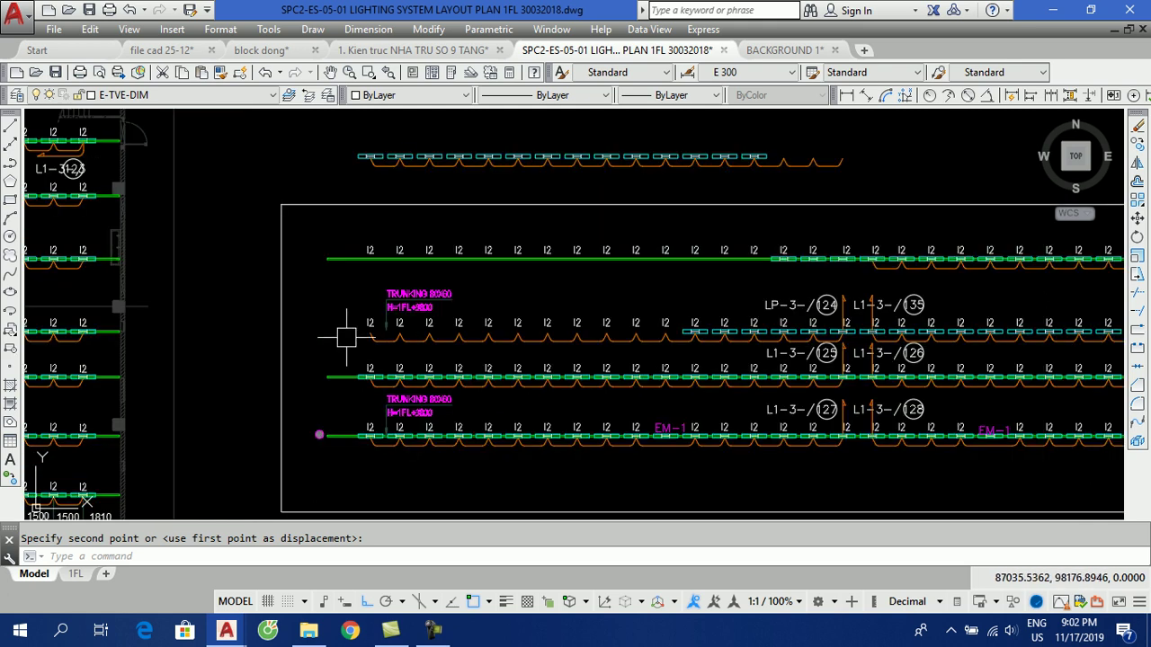
Step: Set FSMODE to ON to enable chain selection
type("FASMODE")
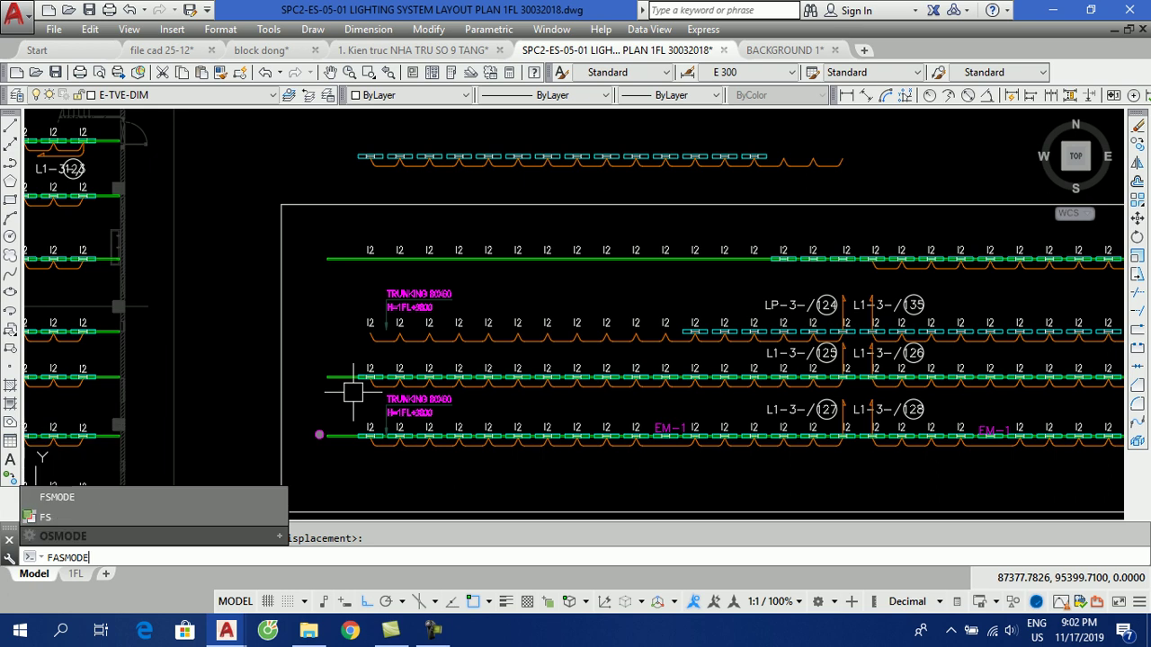
key("Return")
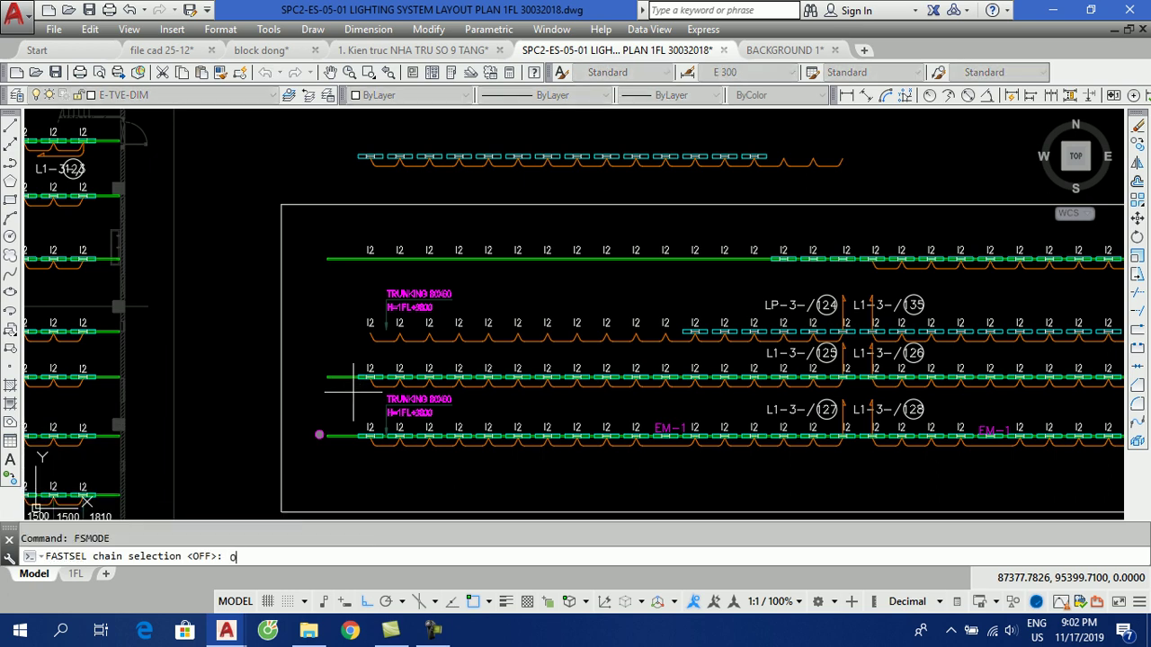
key("Return")
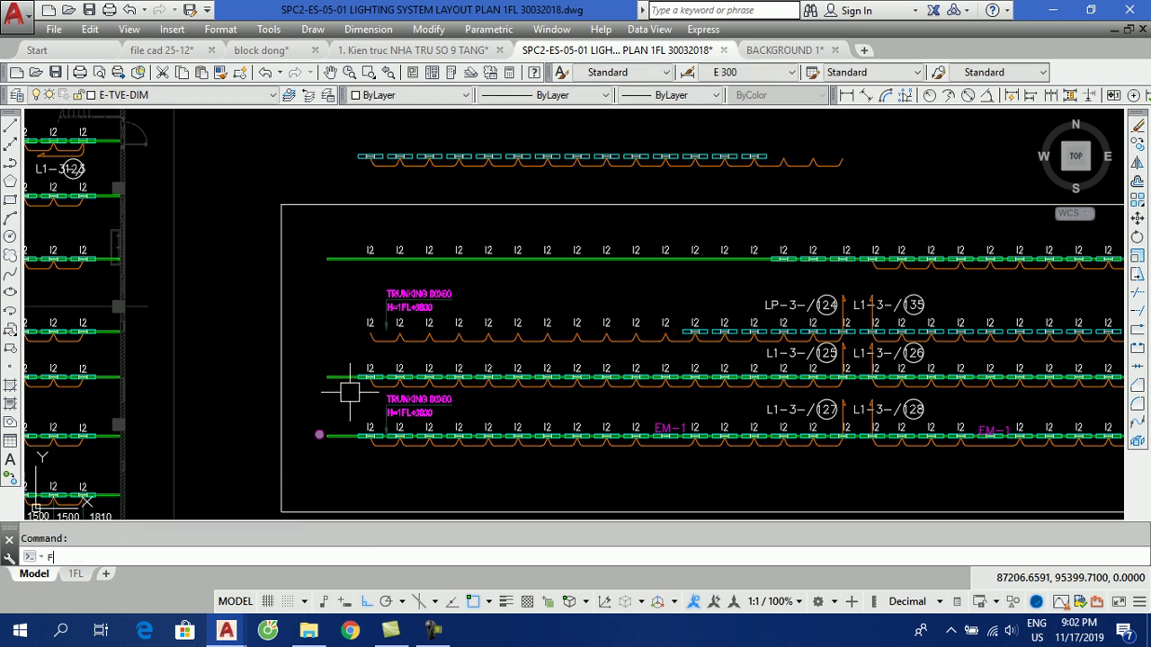
Step: Chain-select a fixture row with FS and move it below the boxed detail
type("S")
key("Return")
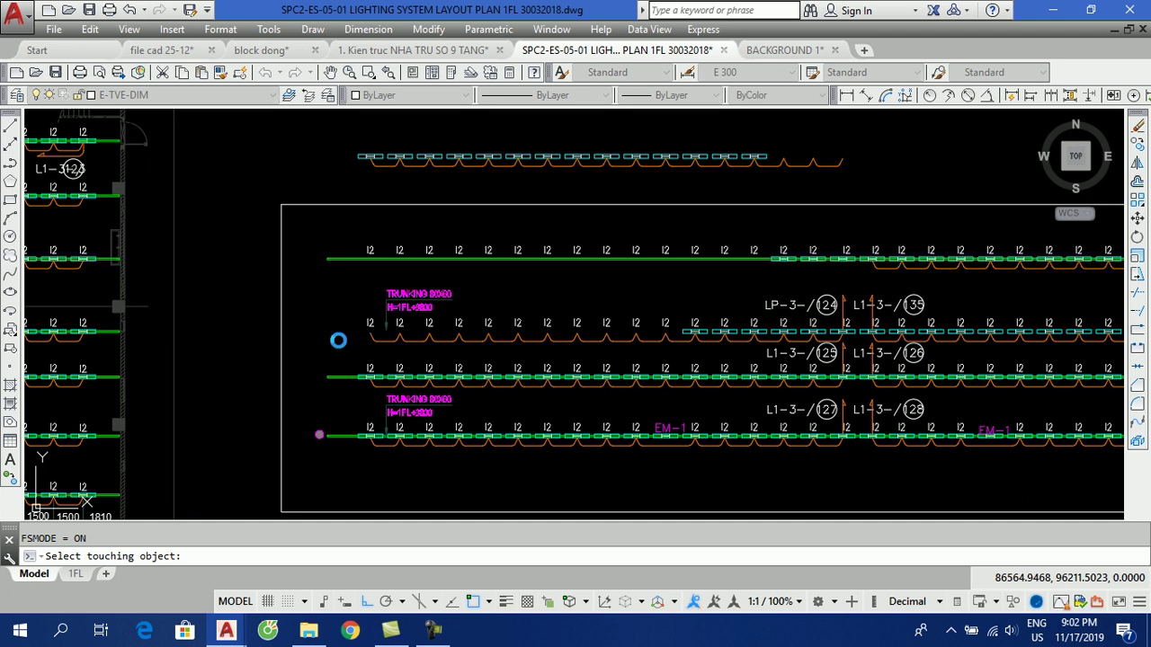
left_click(343, 366)
scroll(557, 292, "down", 3)
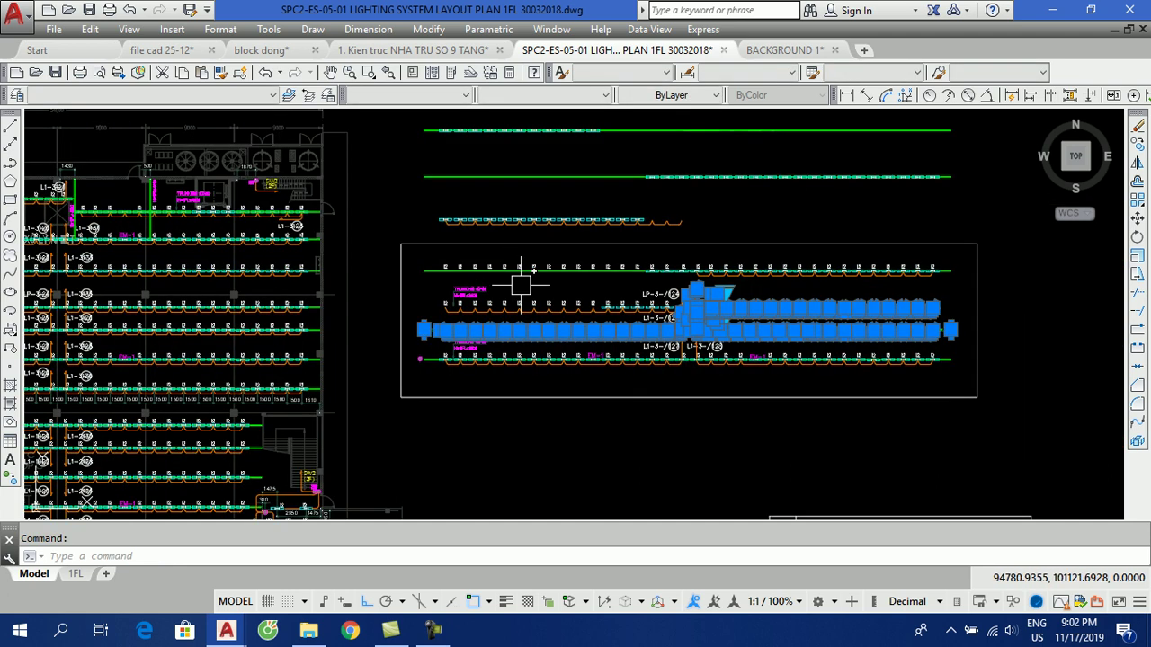
scroll(745, 309, "up", 2)
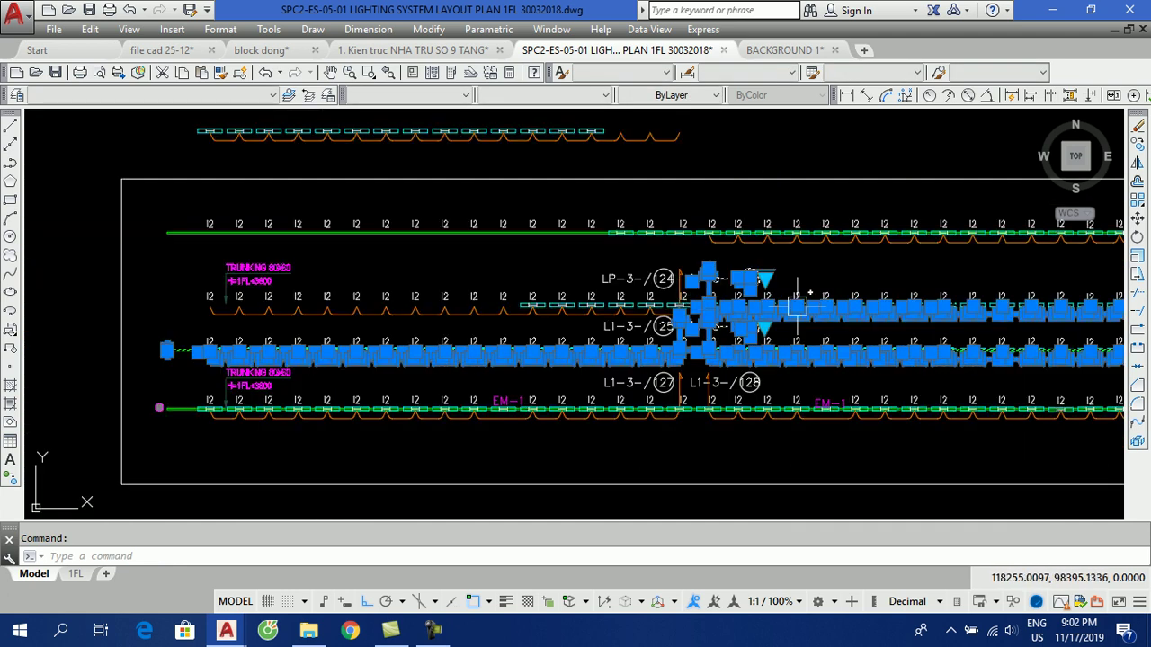
scroll(630, 319, "down", 2)
type("m")
key("space")
left_click(656, 334)
left_click(656, 451)
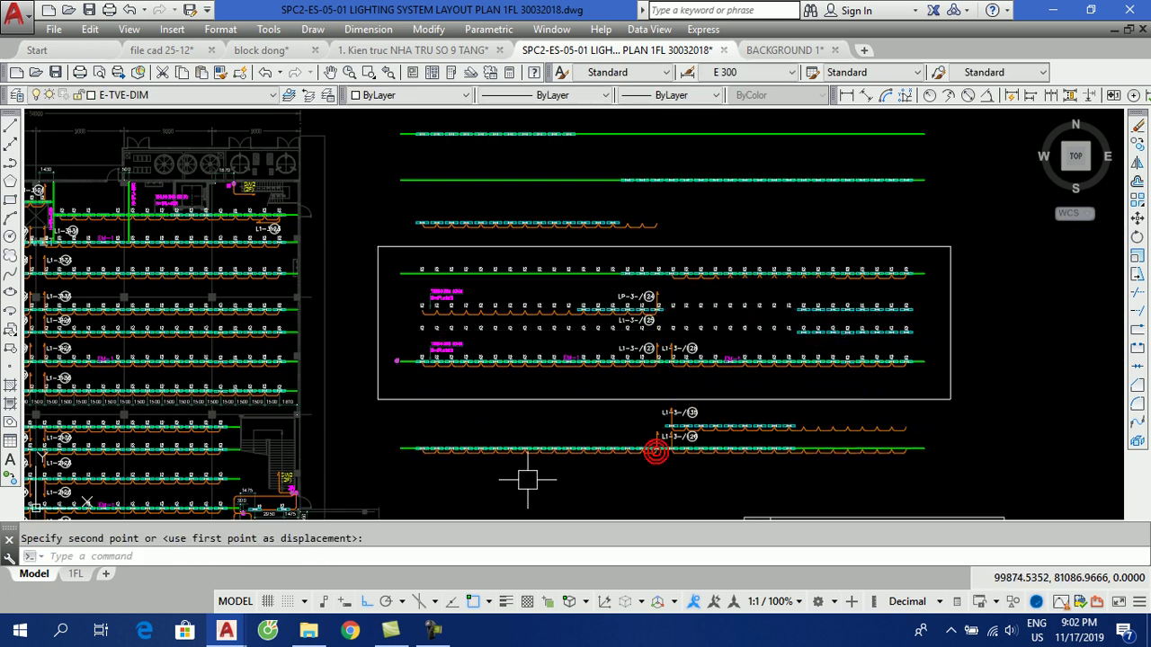
Step: Switch to the BACKGROUND 1 drawing tab with the FAST SELECT heading
left_click(779, 52)
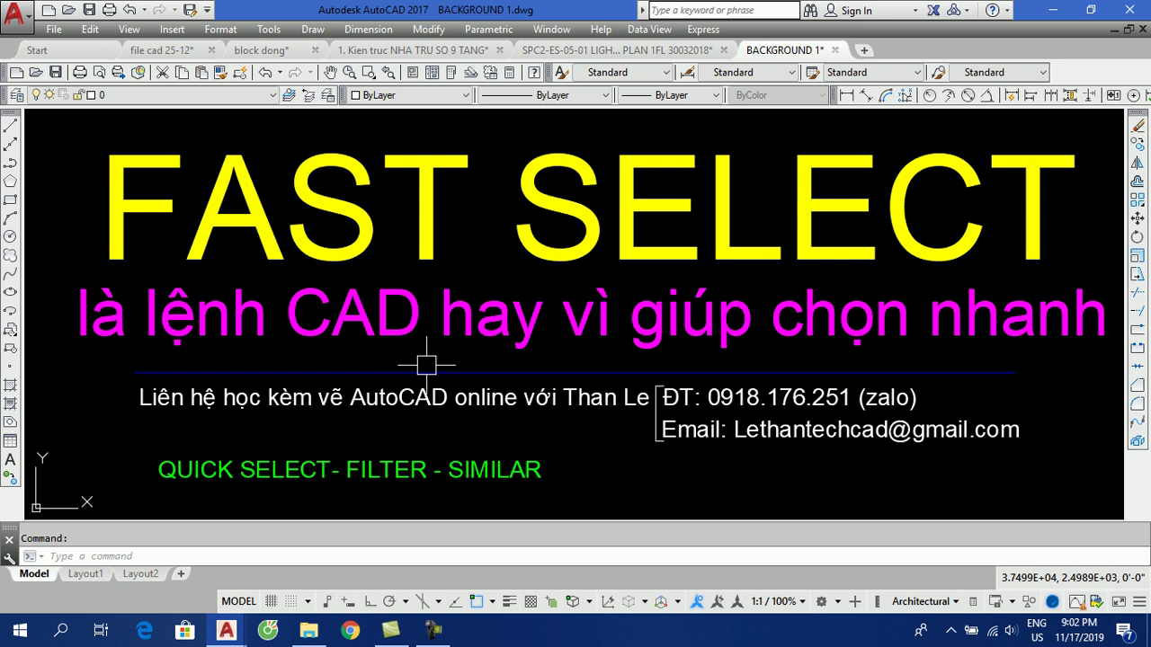